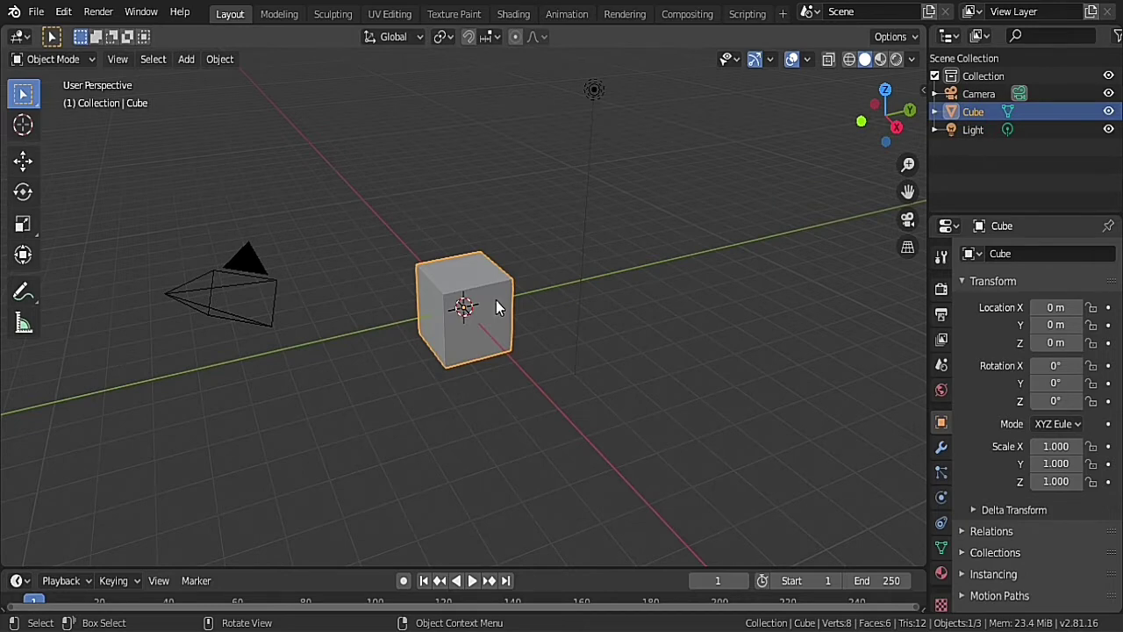
# - Replace the default cube with a mesh plane at the origin, scaled by 5
pyautogui.rightClick(496, 300)
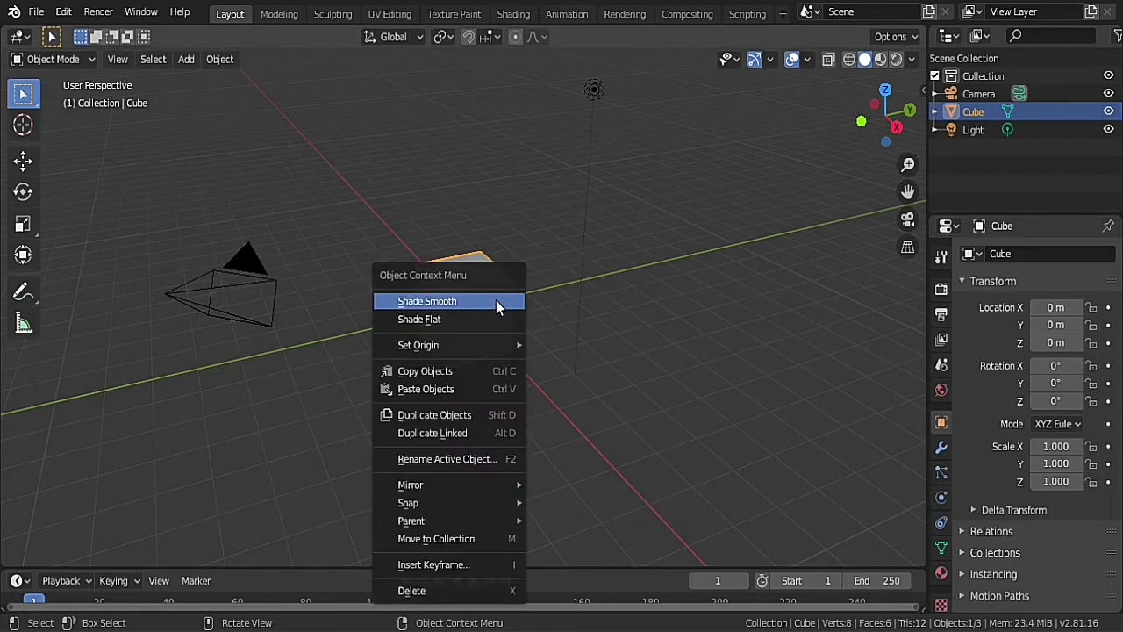
pyautogui.click(444, 598)
pyautogui.click(186, 59)
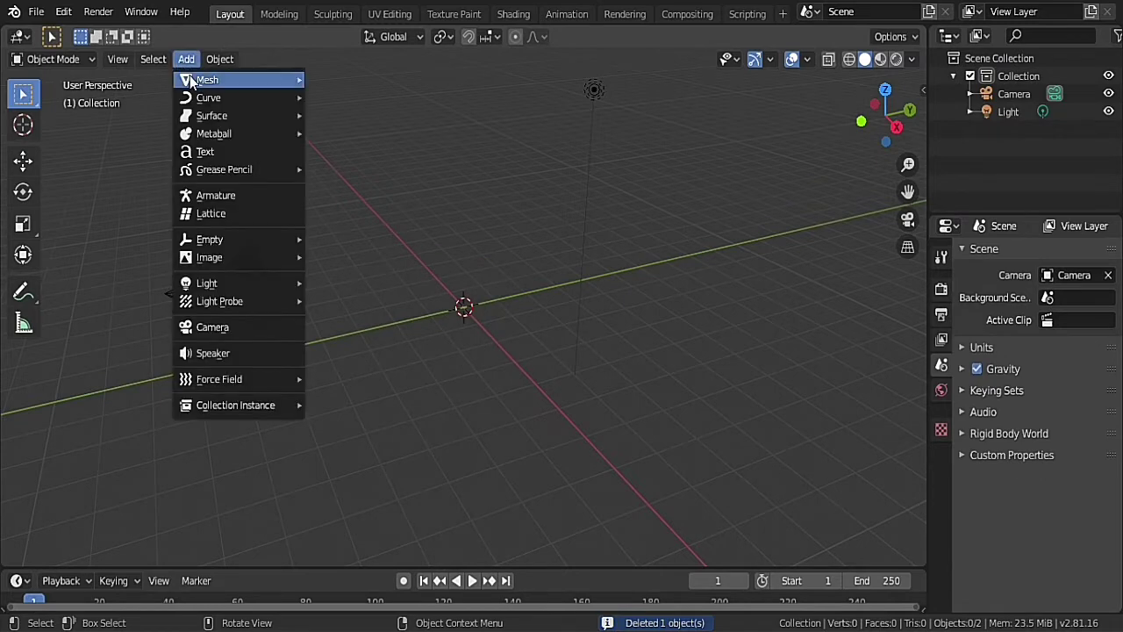
pyautogui.moveTo(190, 75)
pyautogui.click(358, 78)
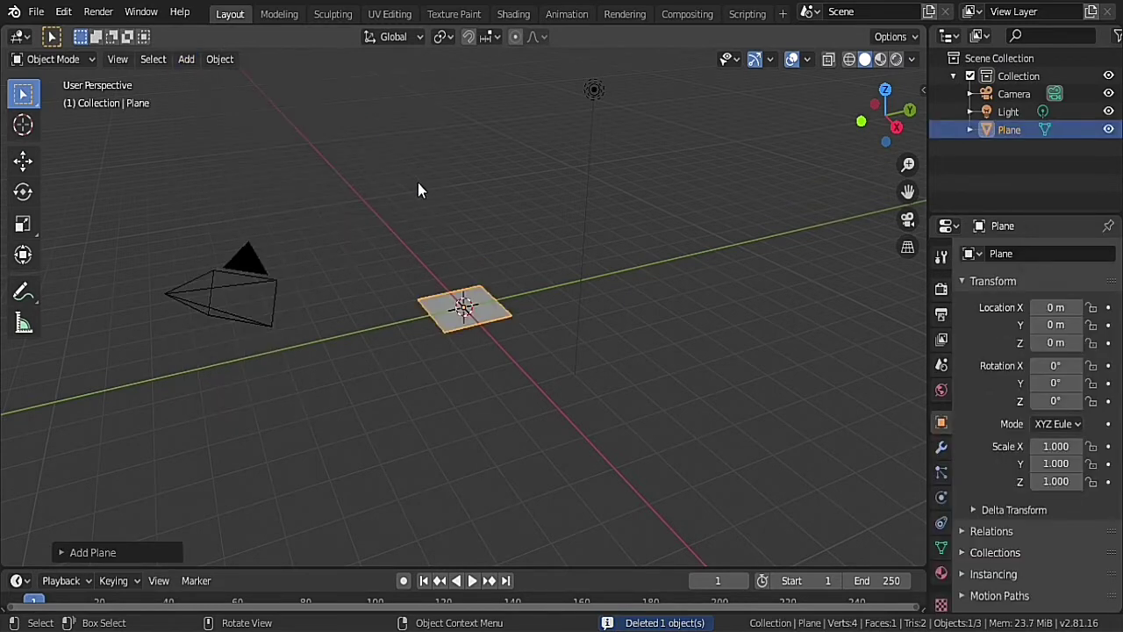
pyautogui.write('s5')
pyautogui.press('Return')
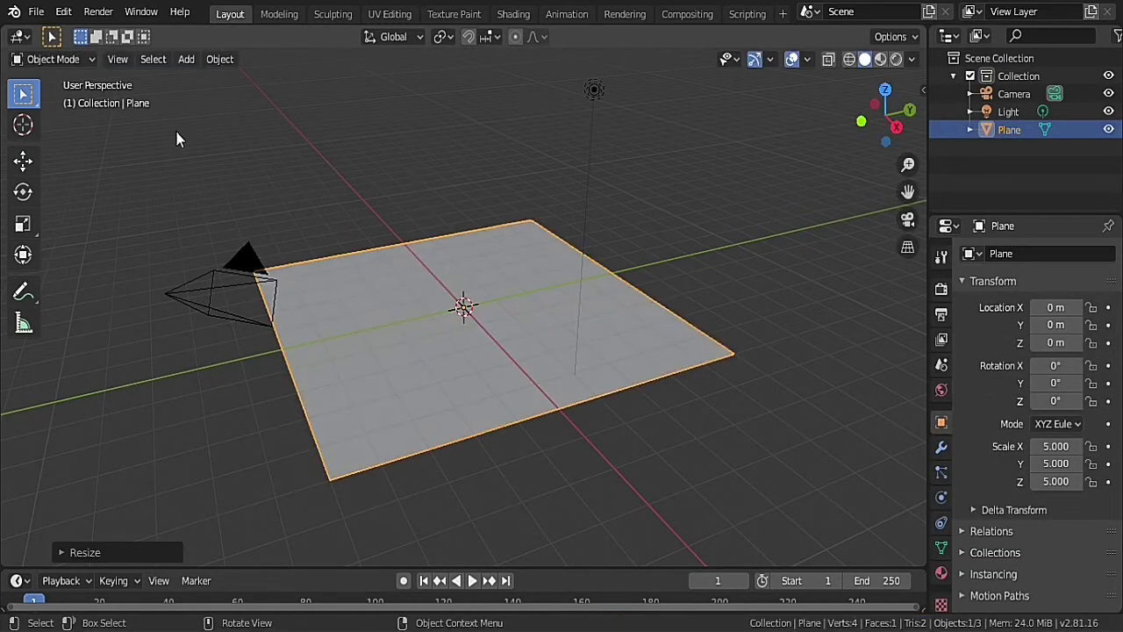
# - Add an ico sphere and move it along the Y axis to about -8.13 m, beside the plane
pyautogui.click(186, 60)
pyautogui.moveTo(246, 80)
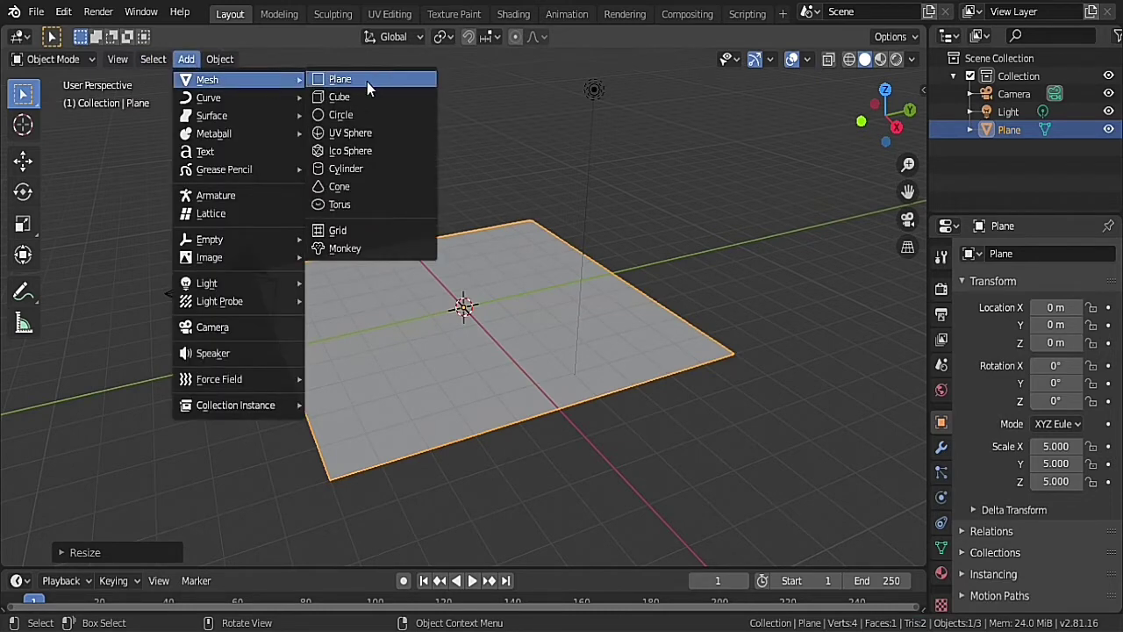
pyautogui.click(369, 153)
pyautogui.click(23, 160)
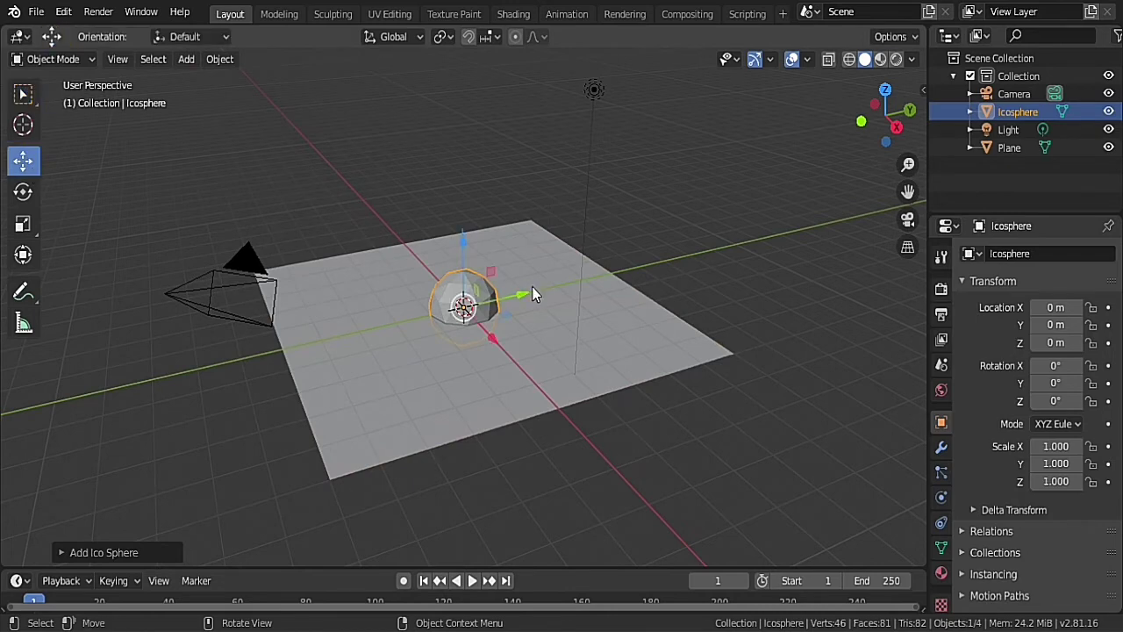
pyautogui.moveTo(532, 286); pyautogui.dragTo(189, 392)
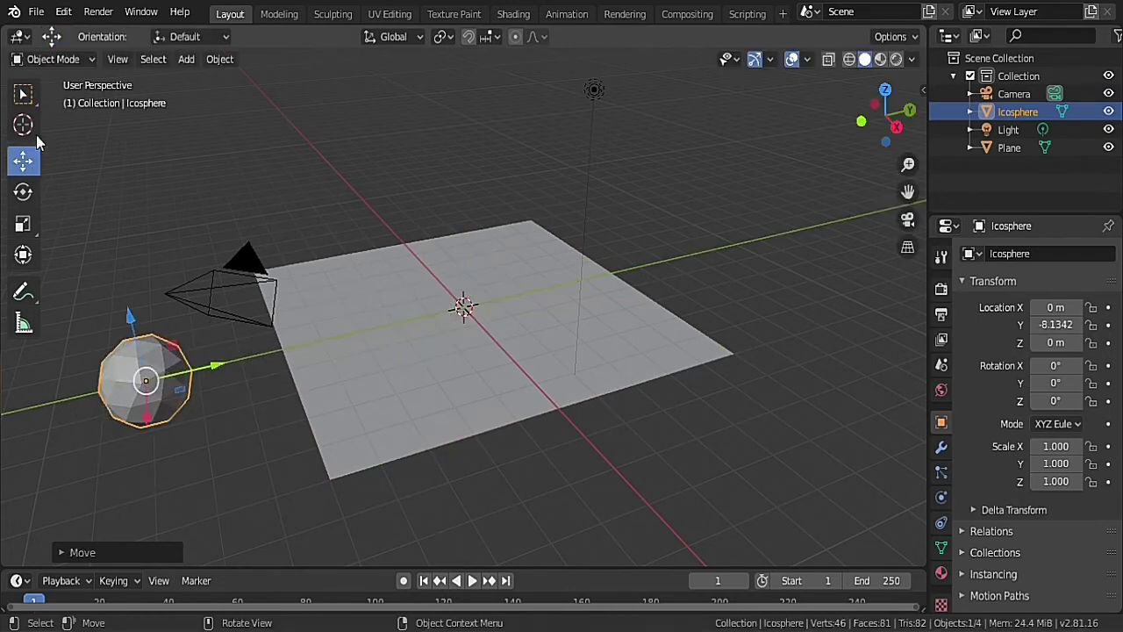
# - In Edit Mode, pull the ico sphere's top vertex far up along Z using proportional editing with Sharp falloff
pyautogui.click(53, 59)
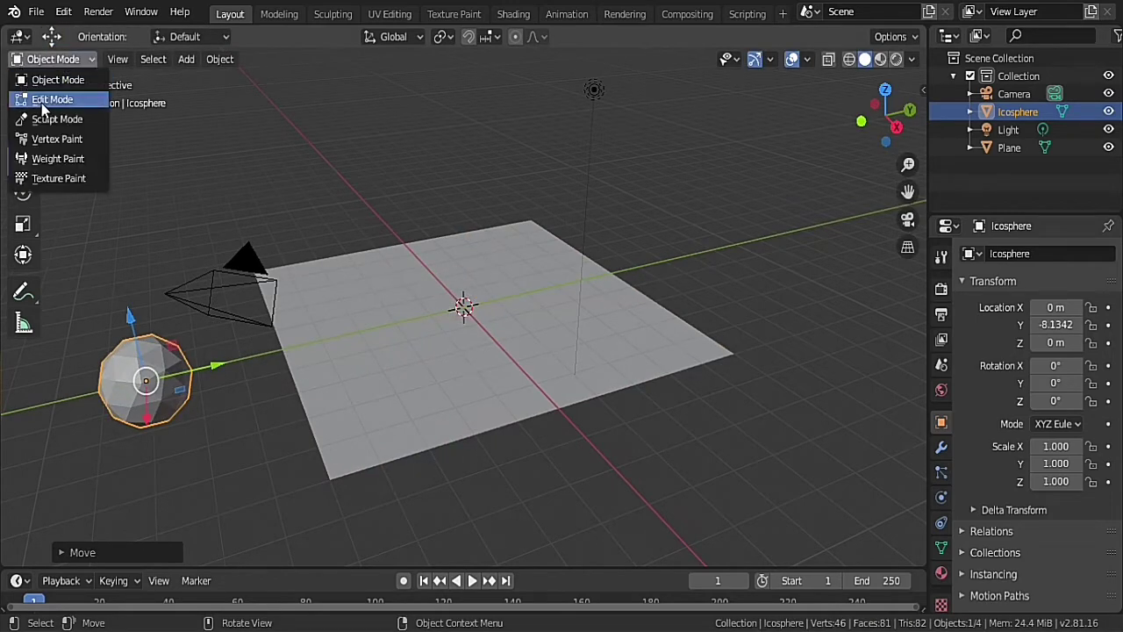
pyautogui.click(43, 99)
pyautogui.click(136, 341)
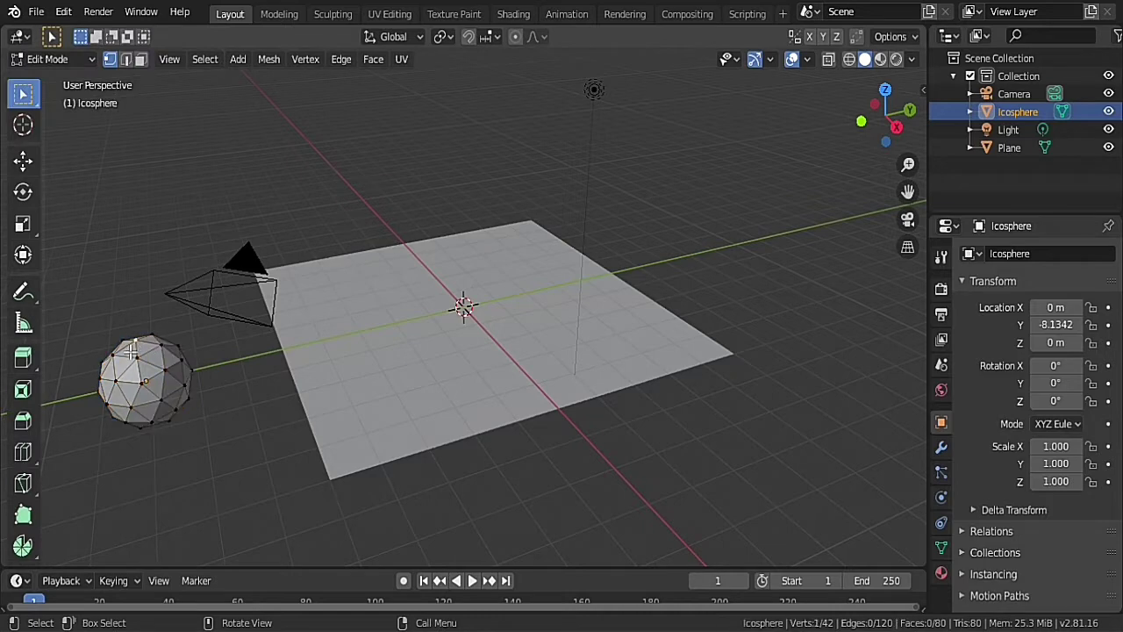
pyautogui.click(23, 160)
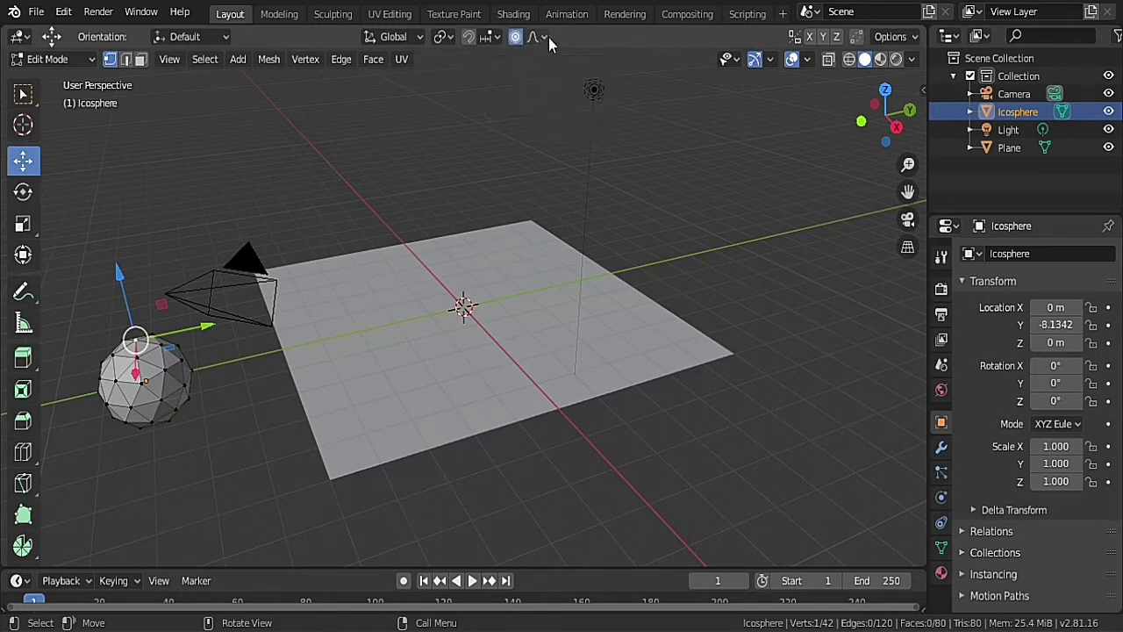
pyautogui.click(547, 36)
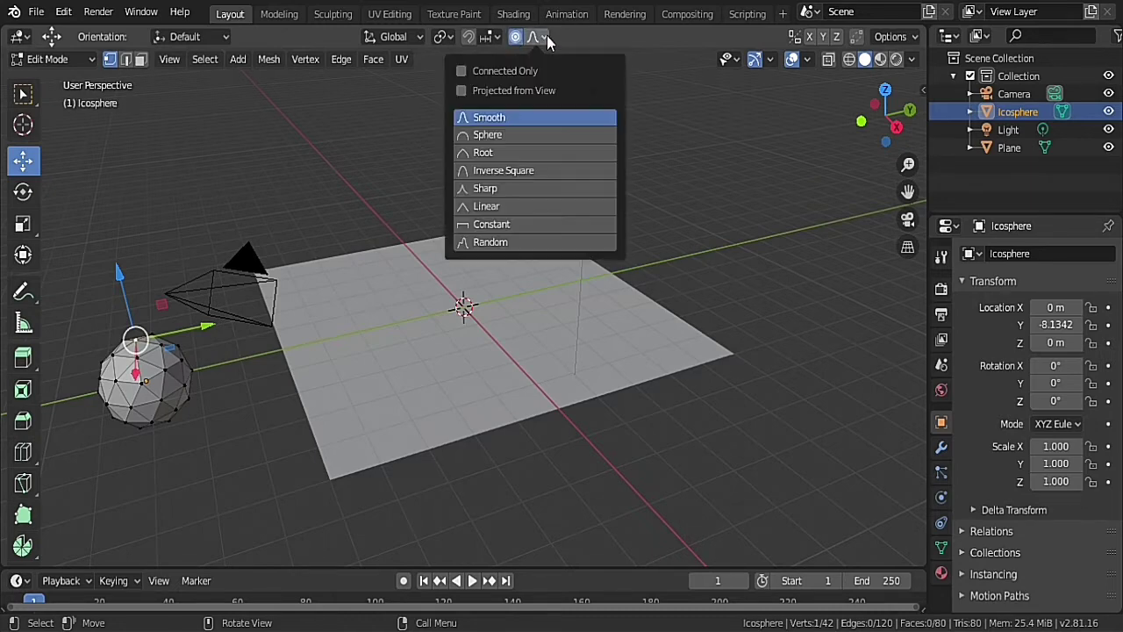
pyautogui.click(494, 195)
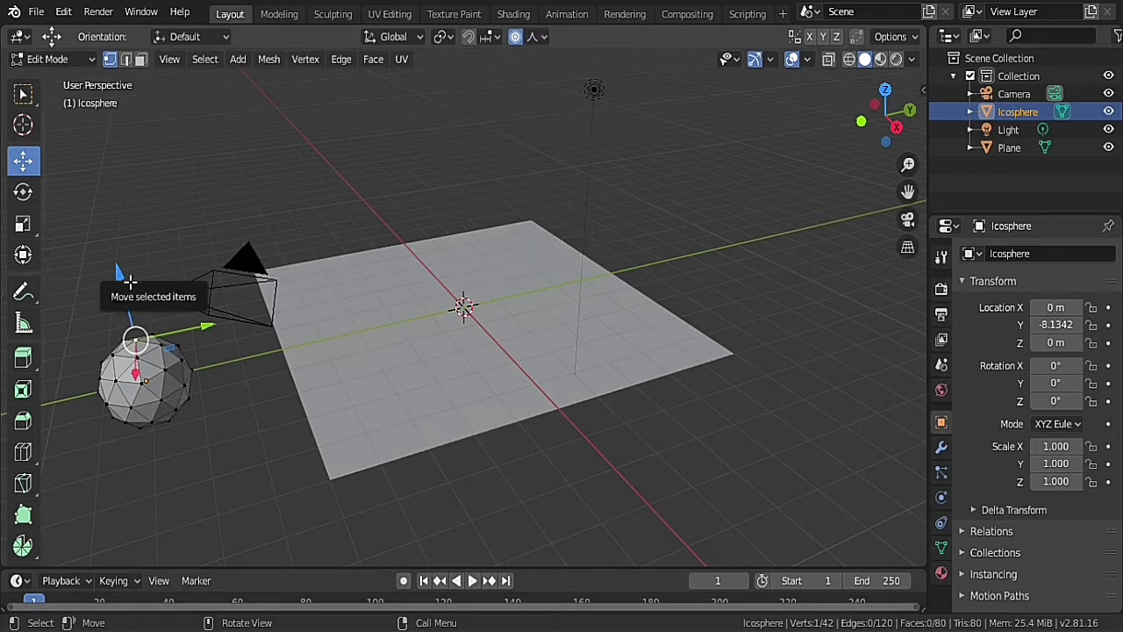
pyautogui.moveTo(119, 277); pyautogui.dragTo(127, 64)
# - Return to Object Mode and apply smooth shading to the stretched ico sphere
pyautogui.click(20, 60)
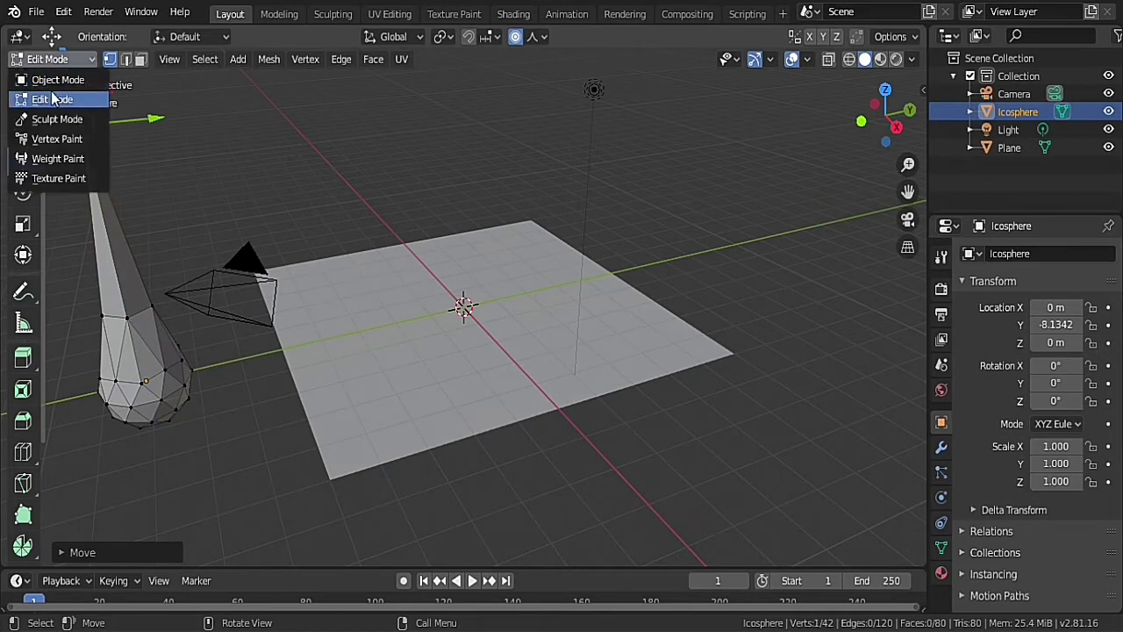
pyautogui.click(34, 73)
pyautogui.rightClick(123, 345)
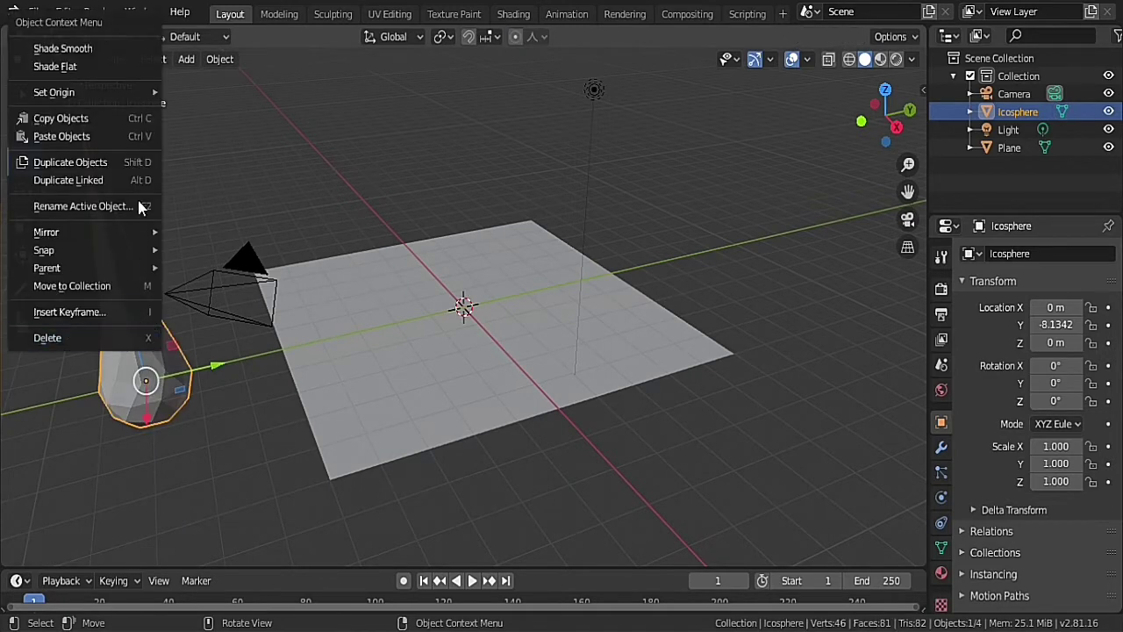
pyautogui.click(129, 51)
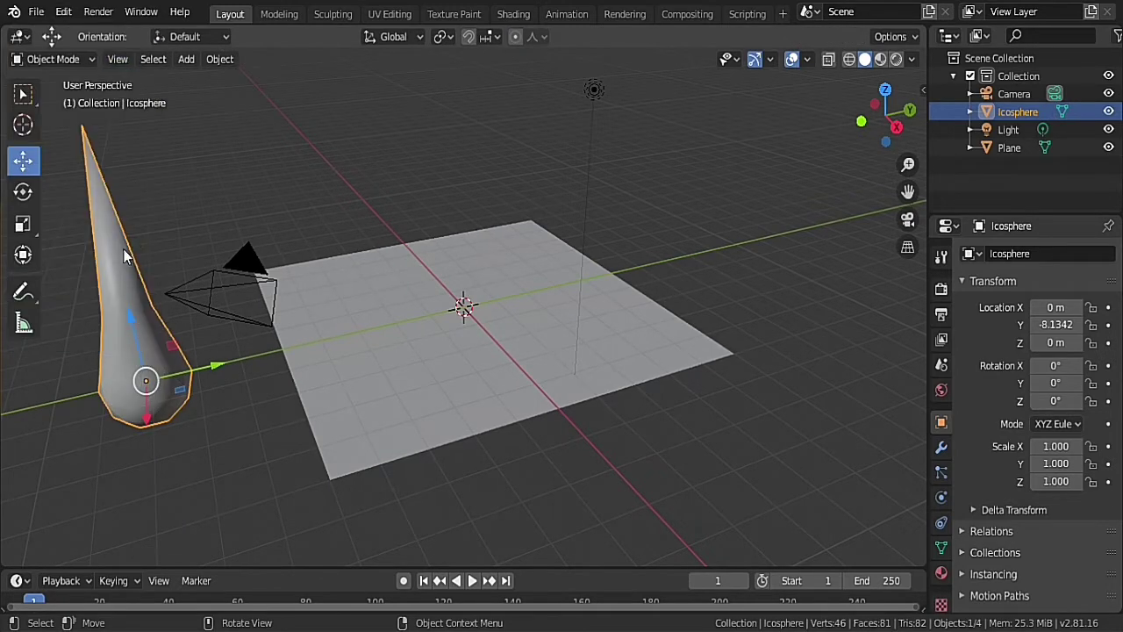
# - Scale the drop-shaped ico sphere down to about 0.241 in X, 0.087 in Y and 0.457 in Z
pyautogui.click(23, 191)
pyautogui.click(23, 223)
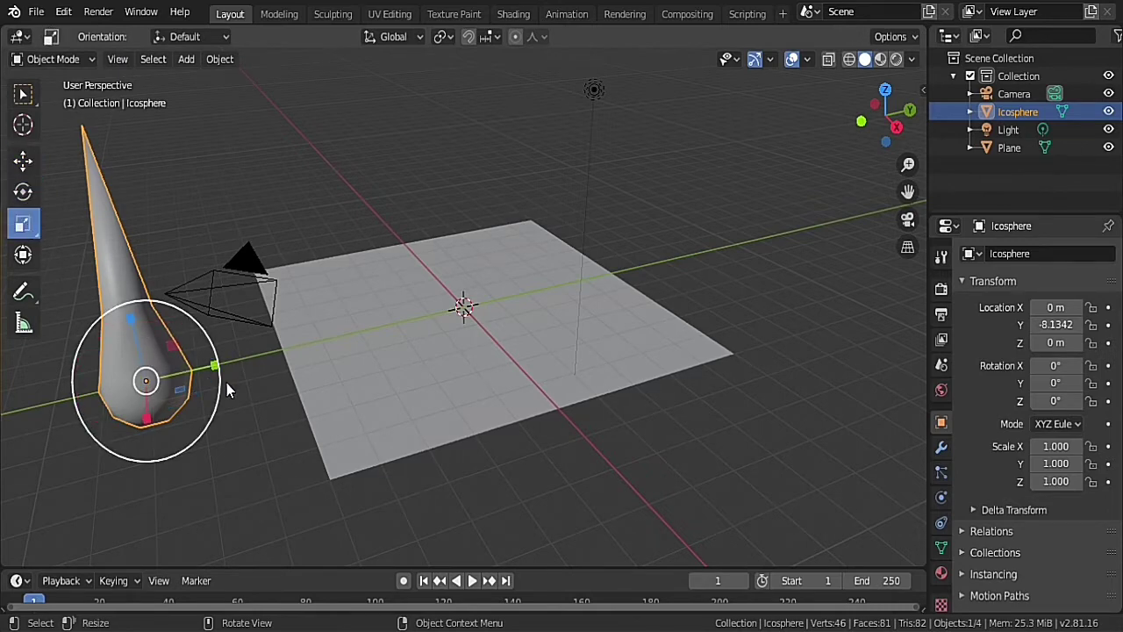
pyautogui.moveTo(227, 383); pyautogui.dragTo(181, 369)
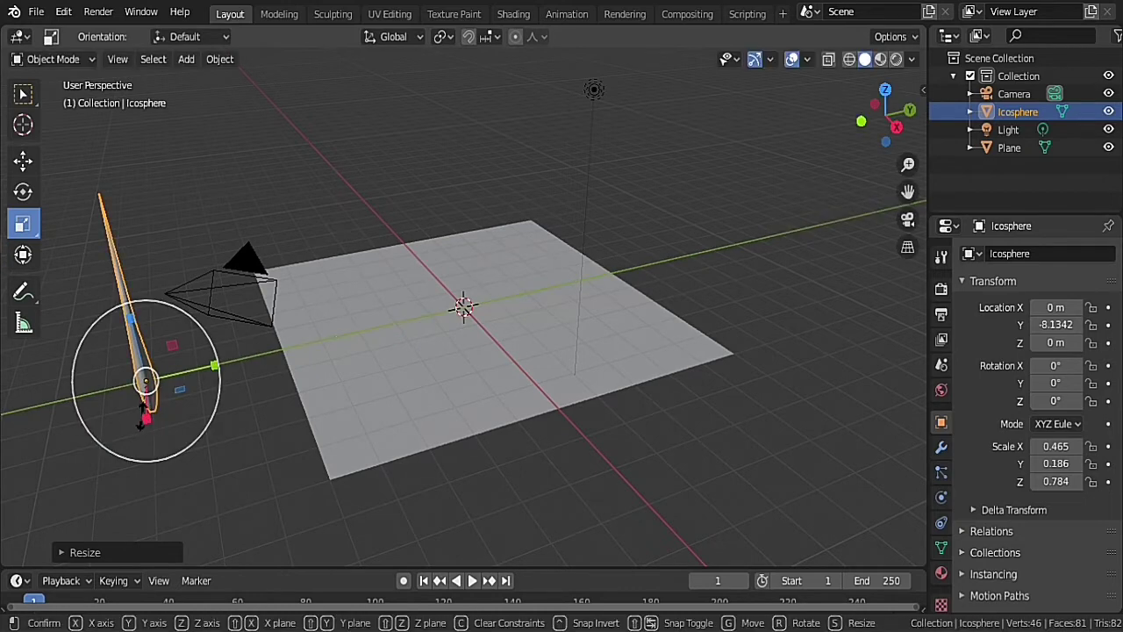
pyautogui.moveTo(151, 411); pyautogui.dragTo(145, 399)
pyautogui.moveTo(134, 334); pyautogui.dragTo(184, 380)
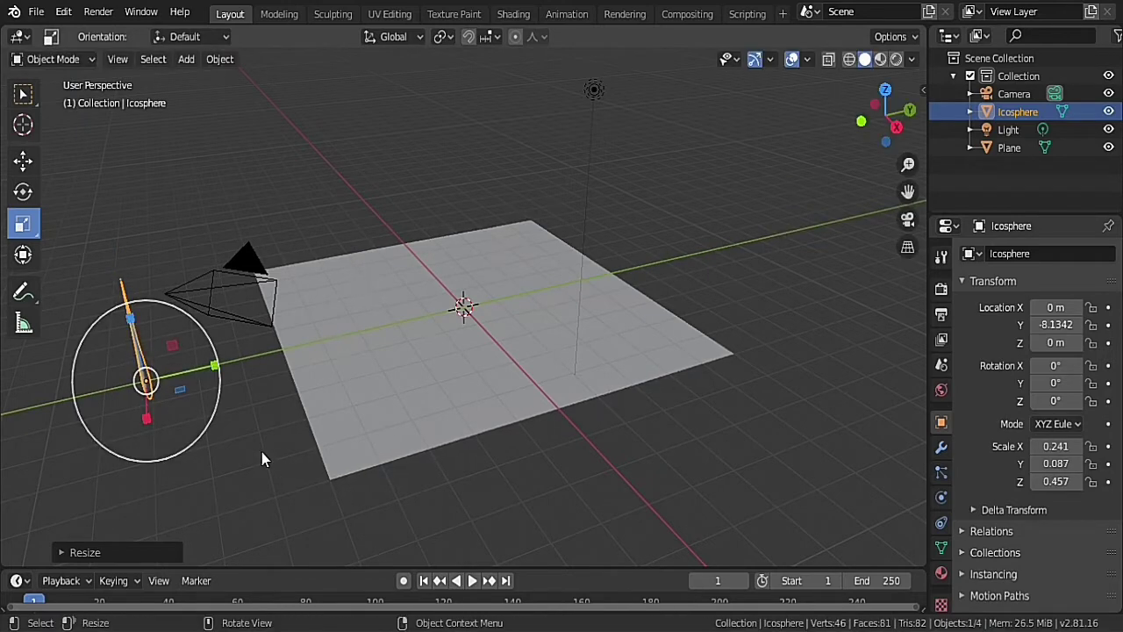
pyautogui.click(234, 429)
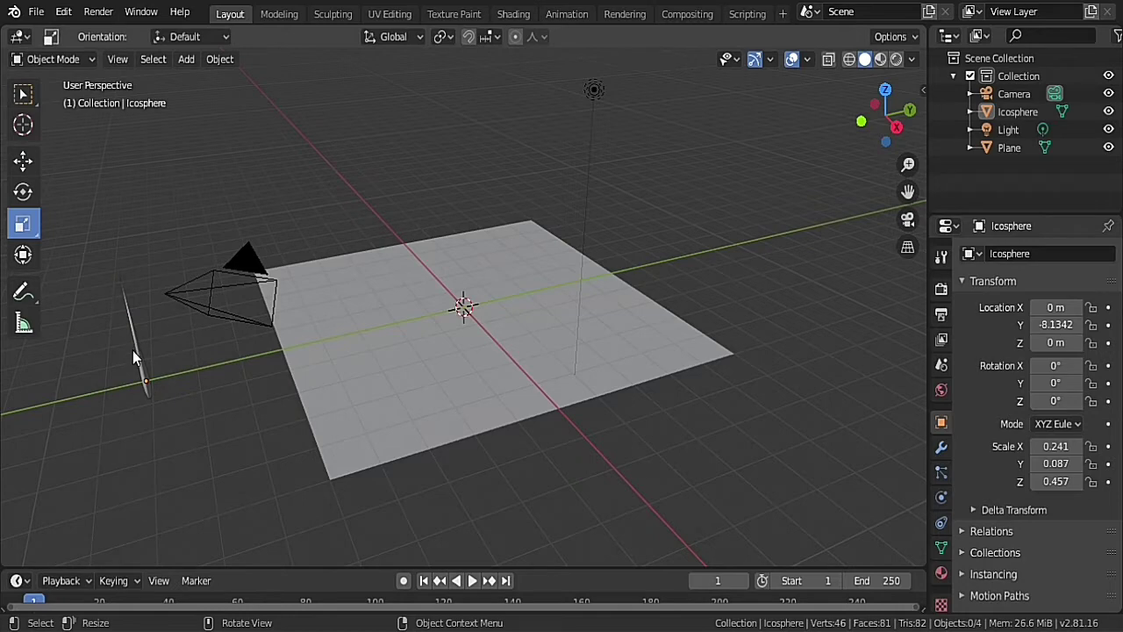
# - Create a new material for the ico sphere in the Shader Editor and delete its Principled BSDF node
pyautogui.click(146, 373)
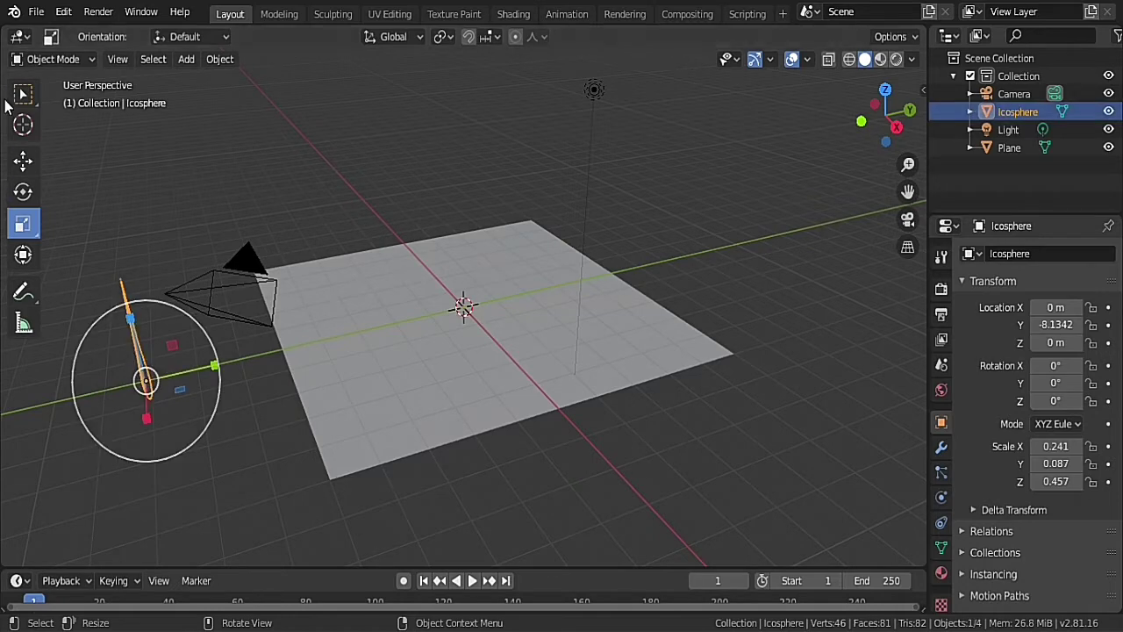
pyautogui.click(23, 61)
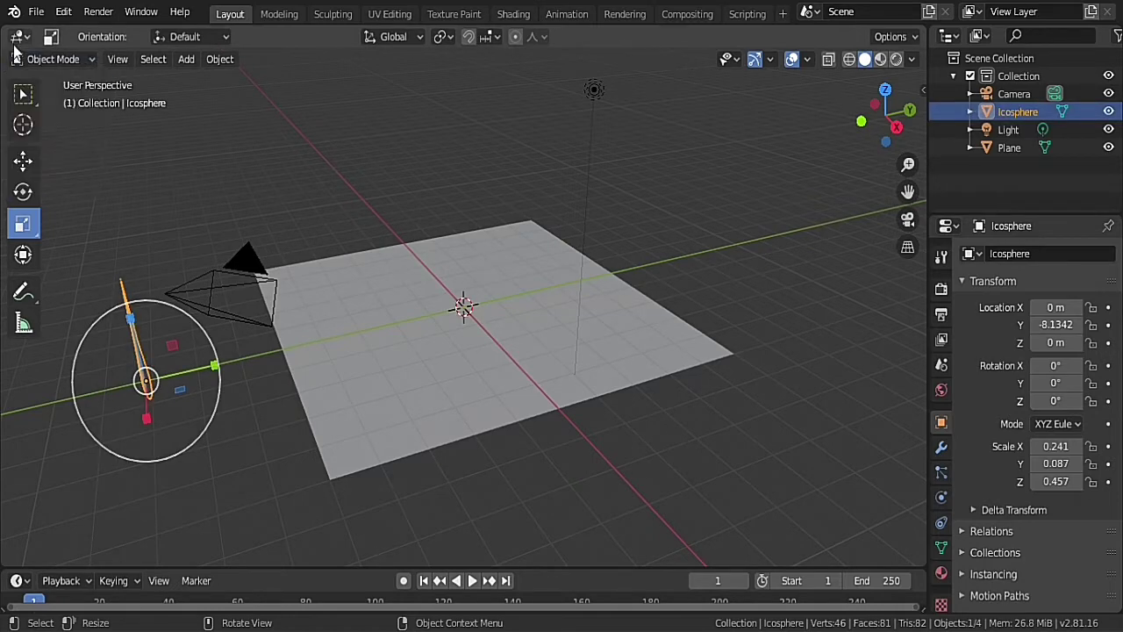
pyautogui.click(16, 43)
pyautogui.click(52, 164)
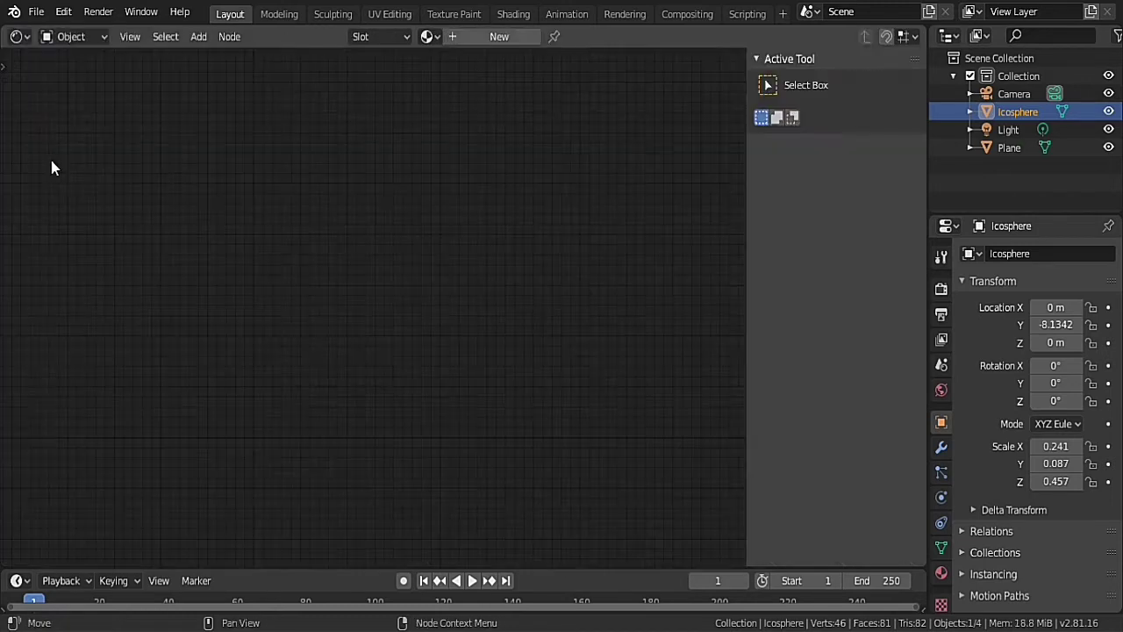
pyautogui.click(515, 40)
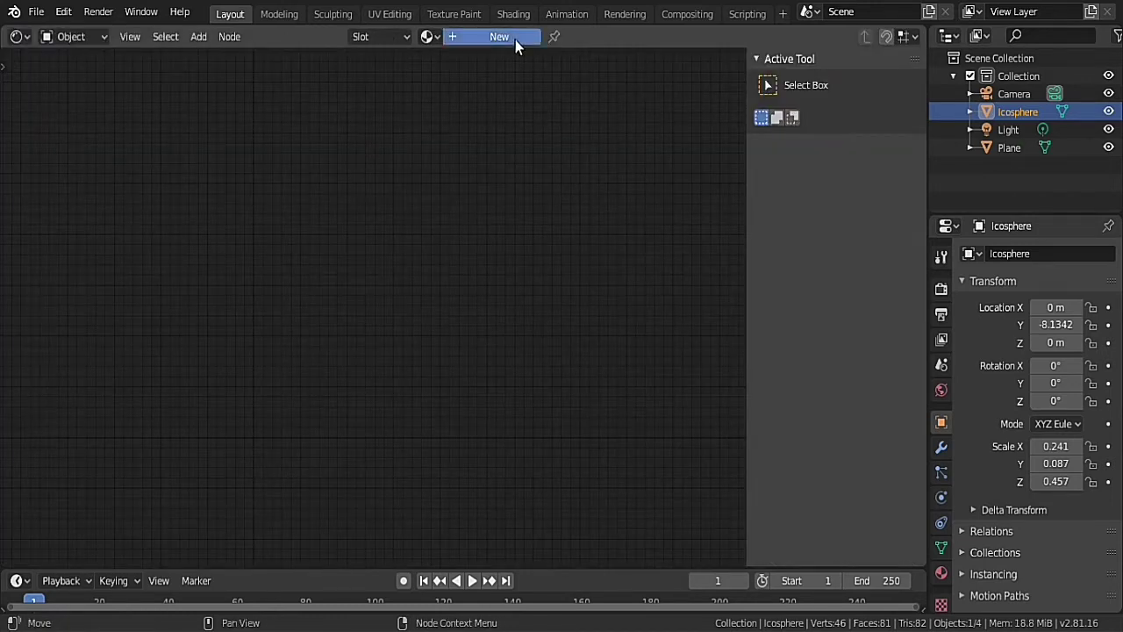
pyautogui.click(303, 294)
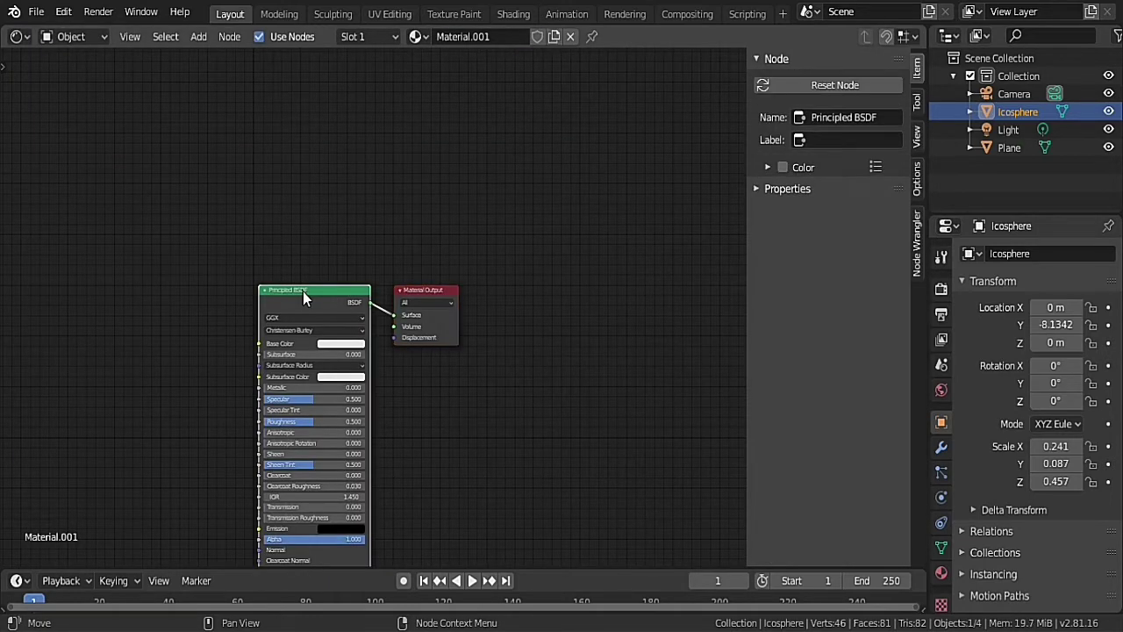
pyautogui.rightClick(302, 294)
pyautogui.click(266, 316)
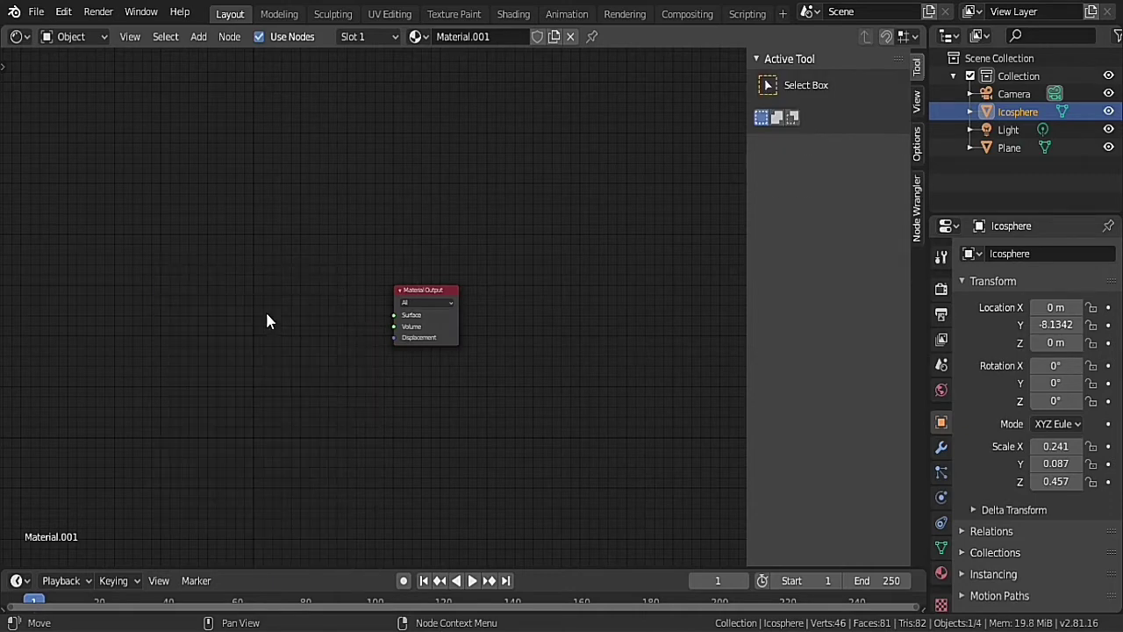
# - Add a Glass BSDF node, connect it to the Material Output's Surface, and set its IOR to 1.33
pyautogui.click(196, 36)
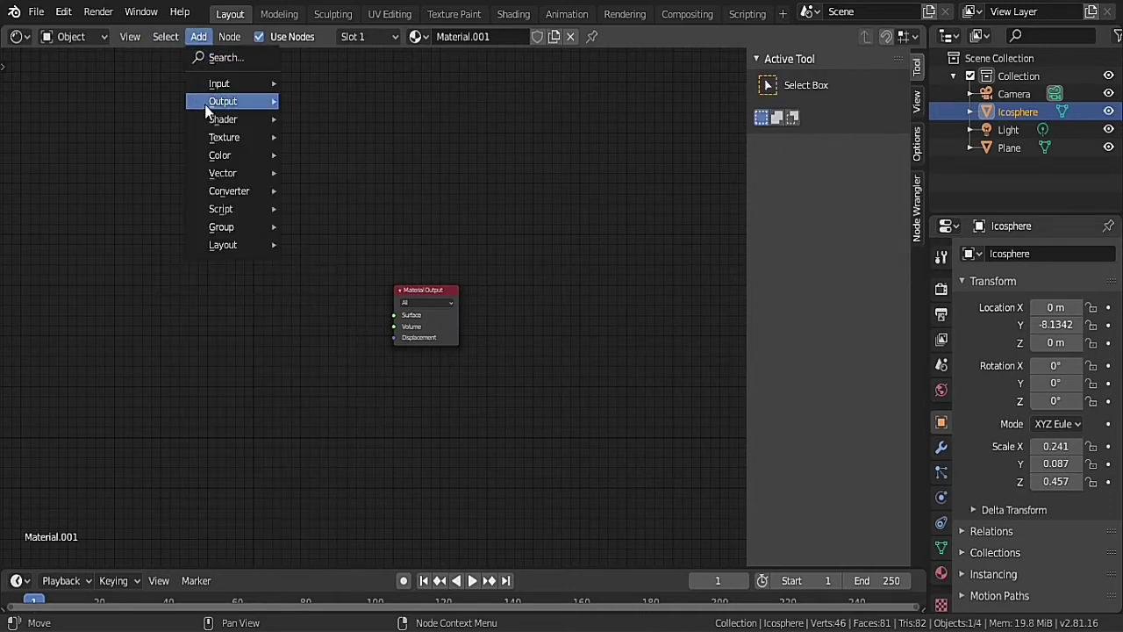
pyautogui.moveTo(248, 119)
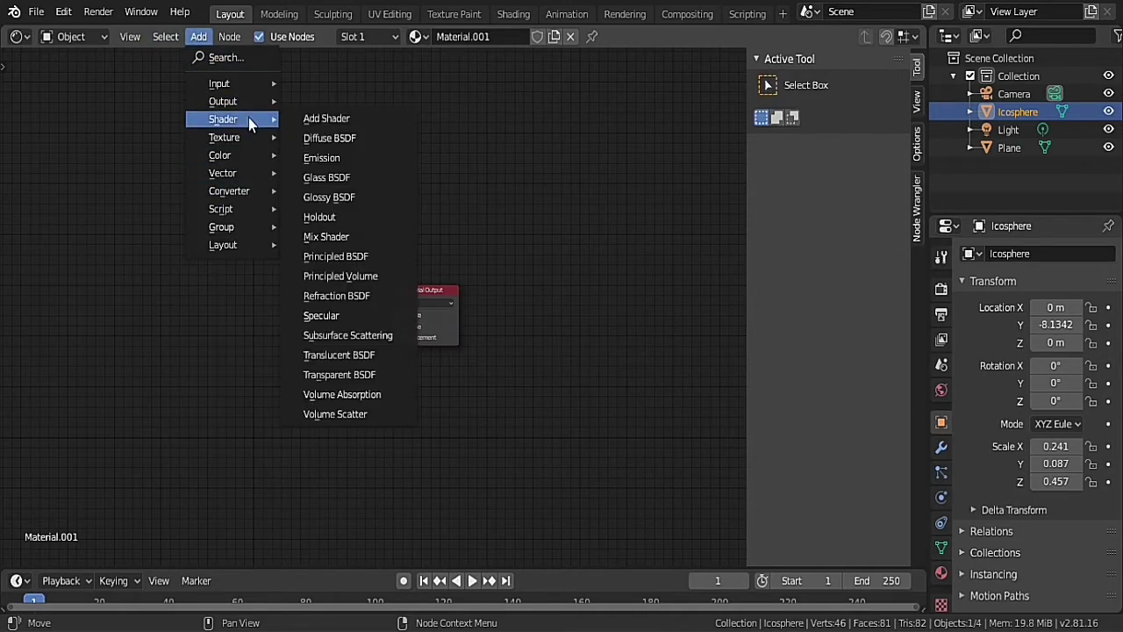
pyautogui.click(351, 191)
pyautogui.click(298, 269)
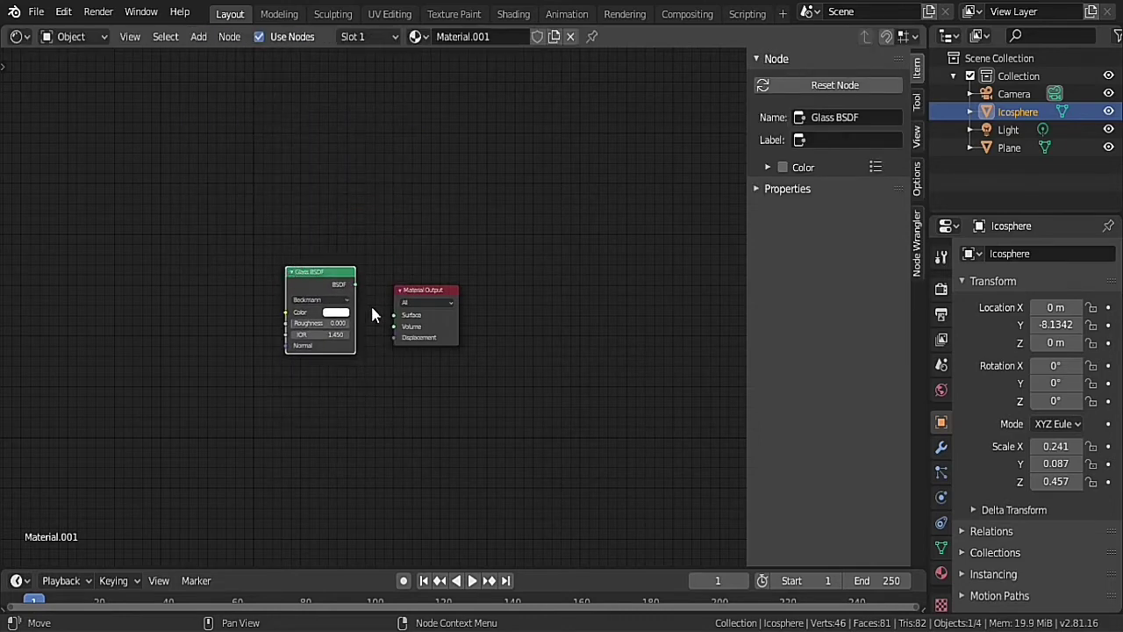
pyautogui.moveTo(355, 284); pyautogui.dragTo(395, 323)
pyautogui.click(336, 336)
pyautogui.write('1.33')
pyautogui.press('Return')
# - Switch the editor back to the 3D Viewport and display the scene in material preview shading
pyautogui.click(15, 36)
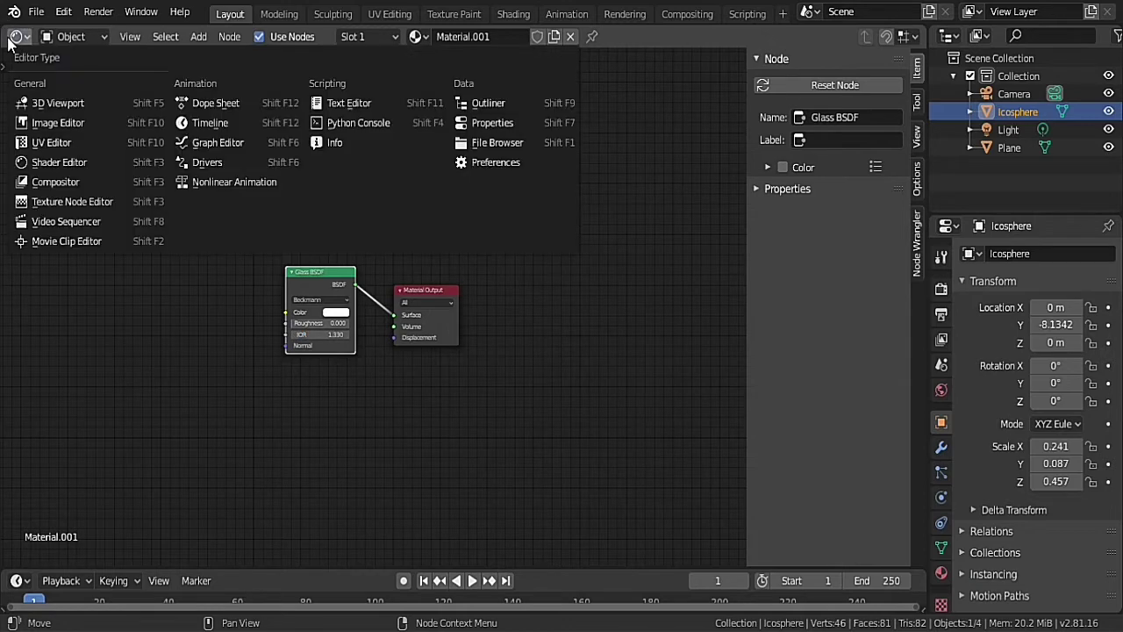
pyautogui.click(39, 99)
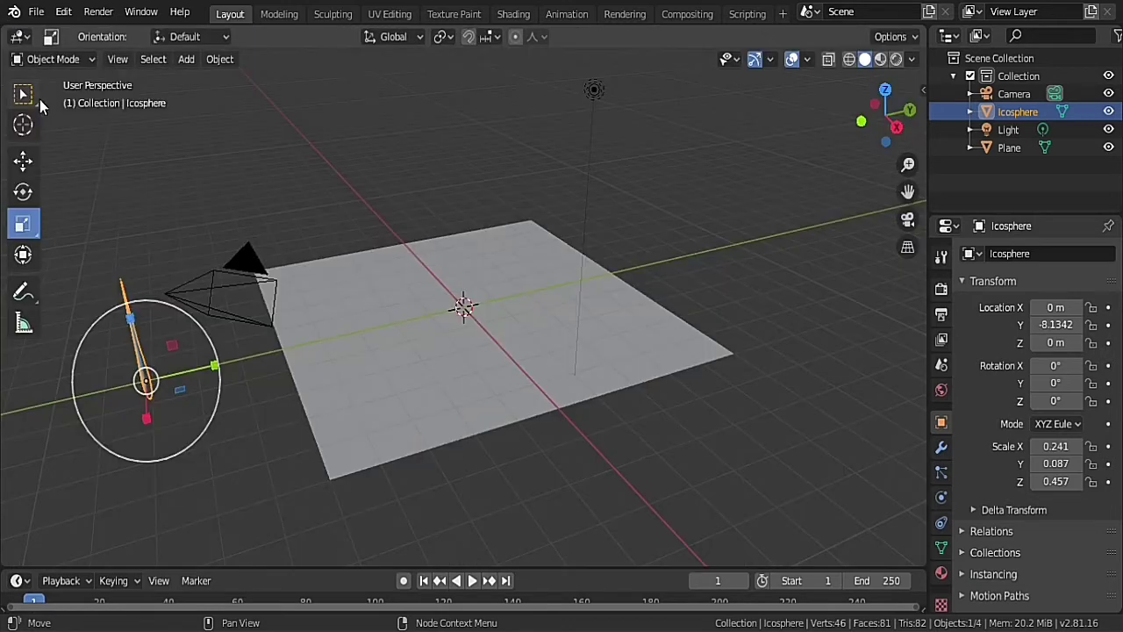
pyautogui.click(883, 57)
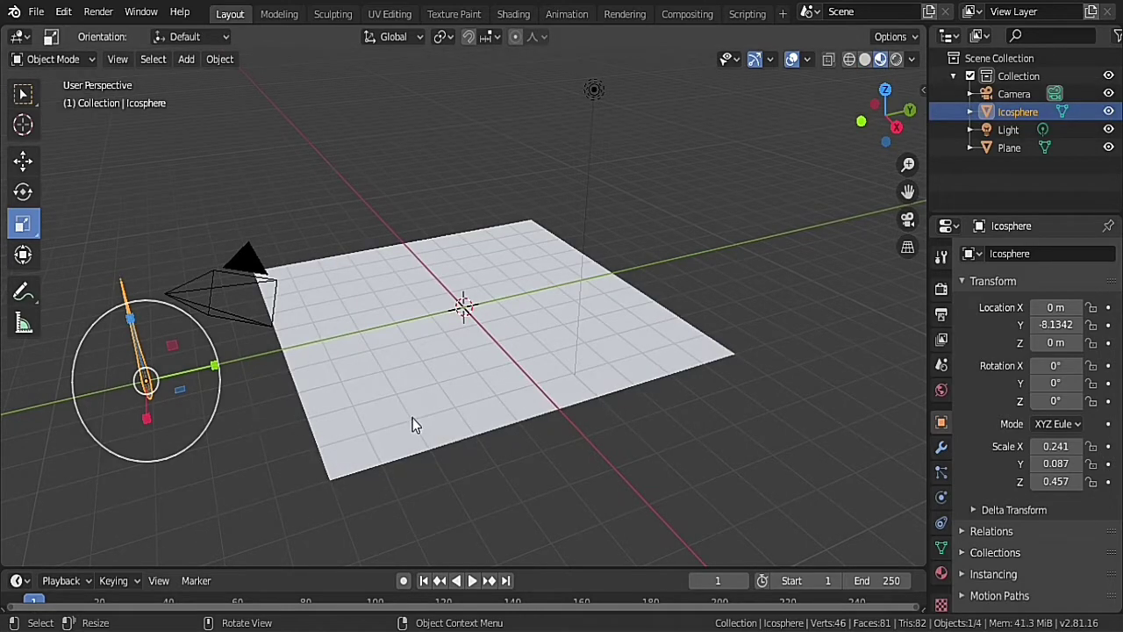
# - Duplicate the plane and raise the copy along Z to about 6.29 m above the original
pyautogui.click(443, 398)
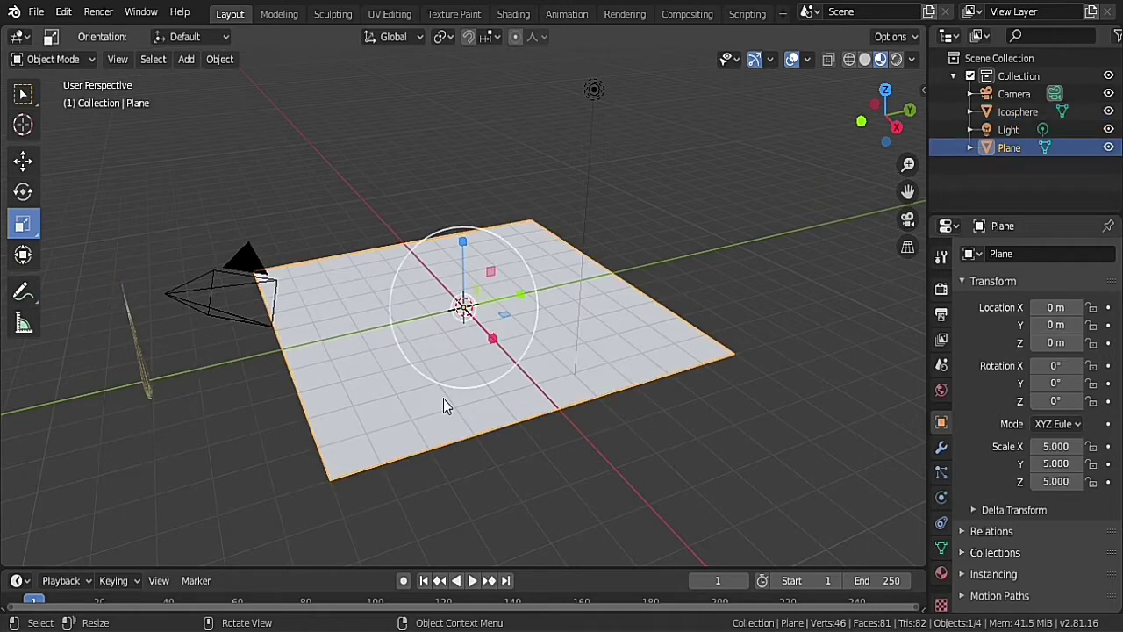
pyautogui.rightClick(444, 398)
pyautogui.click(433, 433)
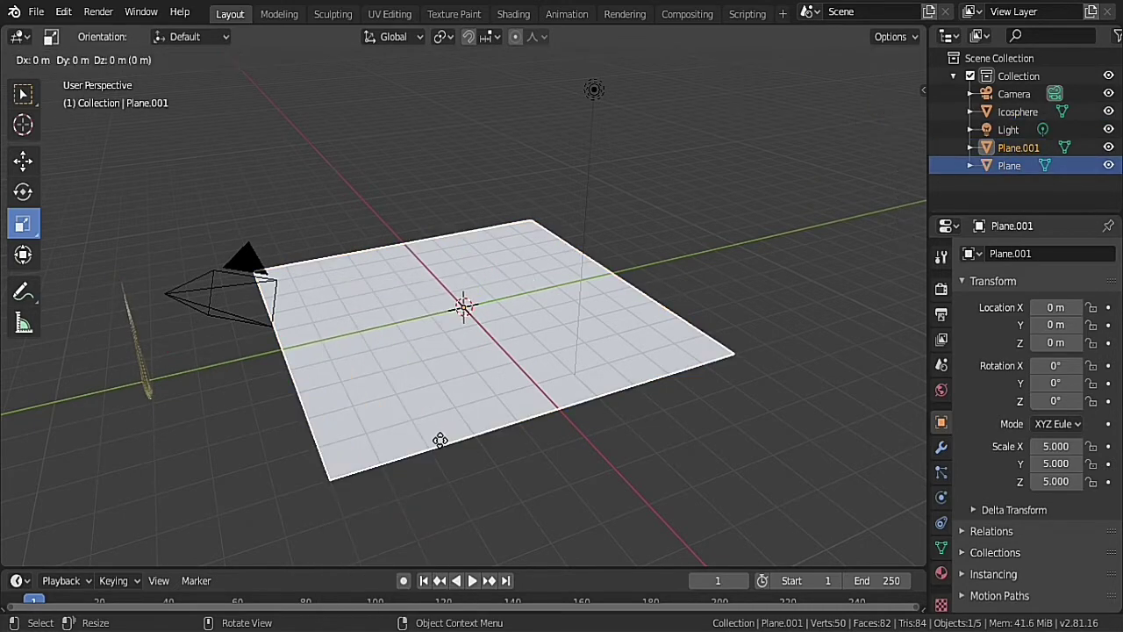
pyautogui.rightClick(431, 439)
pyautogui.click(29, 164)
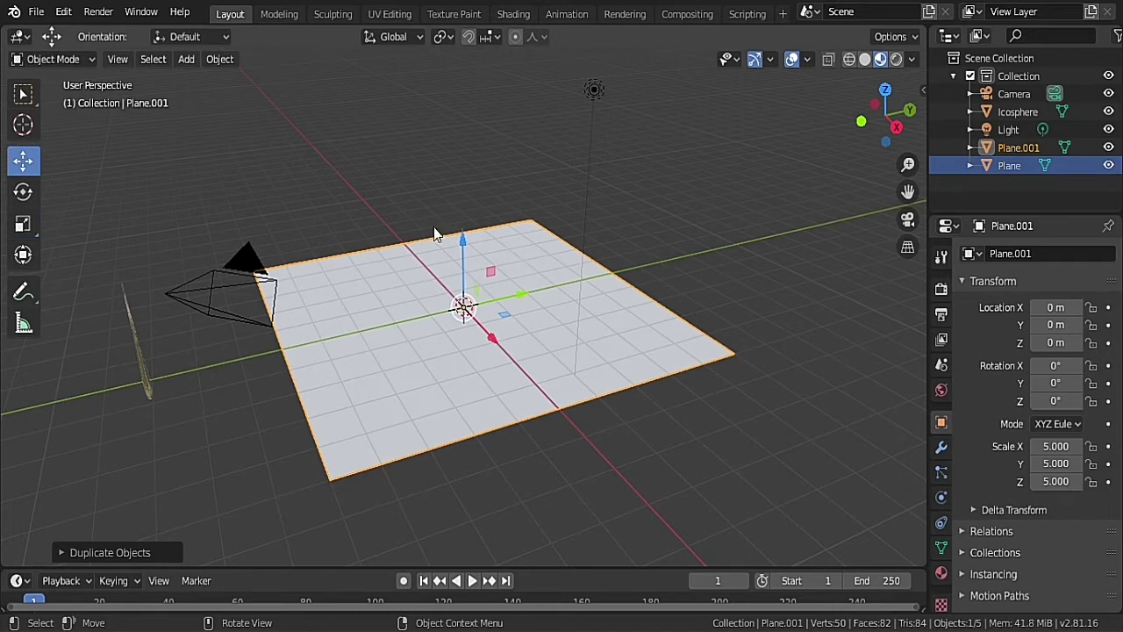
pyautogui.moveTo(464, 246); pyautogui.dragTo(566, 492)
pyautogui.click(705, 420)
pyautogui.scroll(-2, 723, 459)
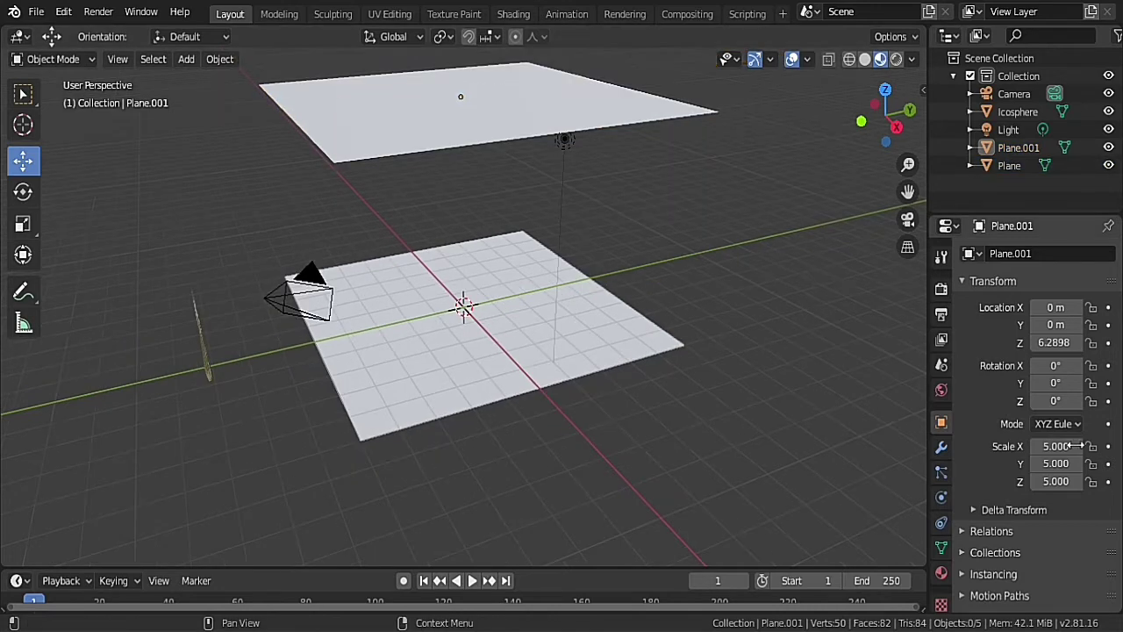
# - Add an emitter particle system to the upper plane
pyautogui.click(940, 473)
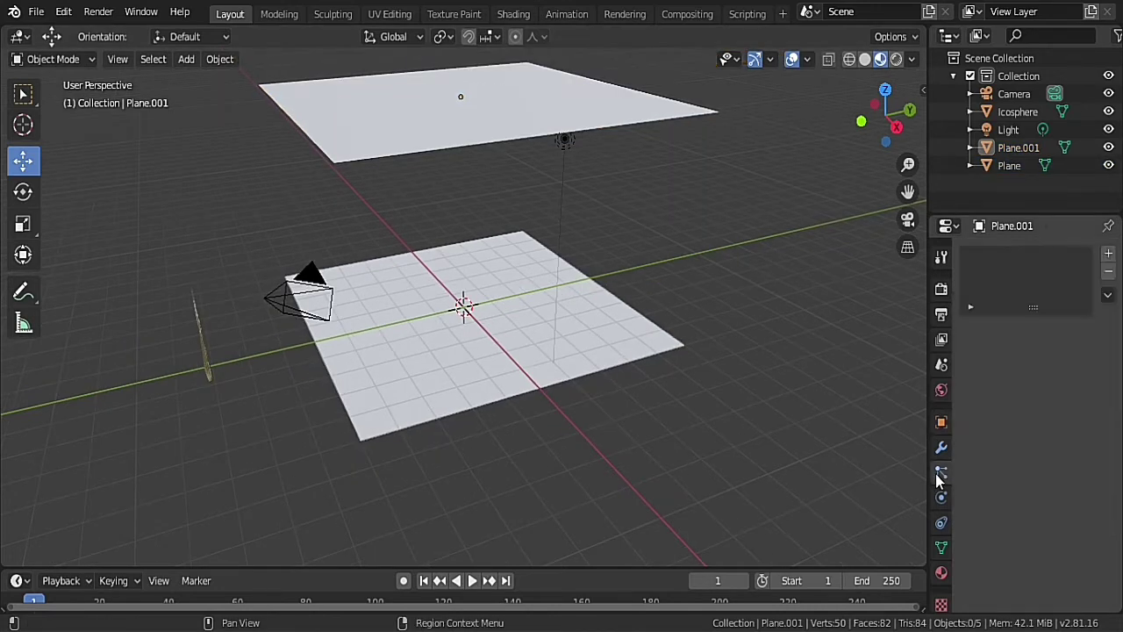
pyautogui.click(1108, 255)
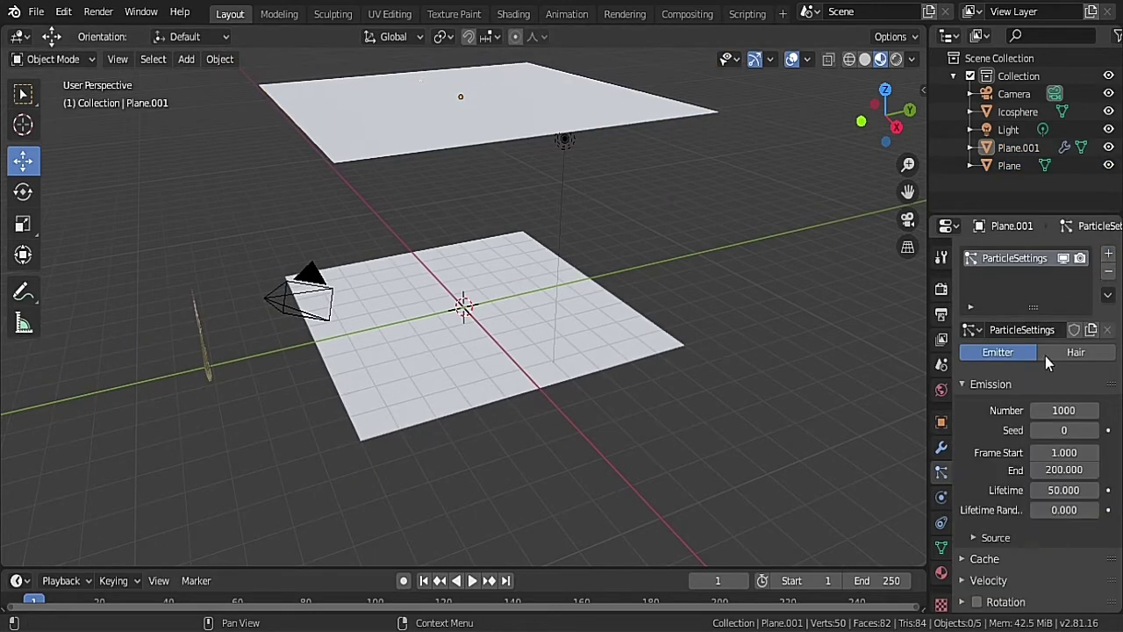
pyautogui.click(1061, 411)
pyautogui.click(1060, 418)
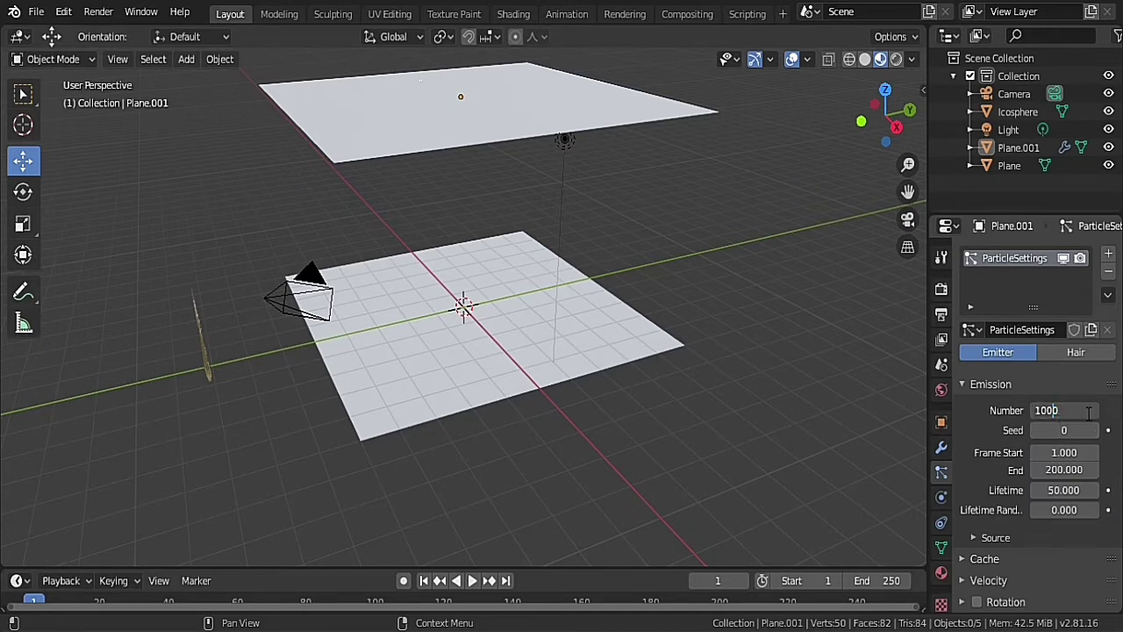
pyautogui.press('Return')
# - Render the upper plane's particles as Object, with the Icosphere as the instance object
pyautogui.scroll(-3, 994, 561)
pyautogui.click(976, 537)
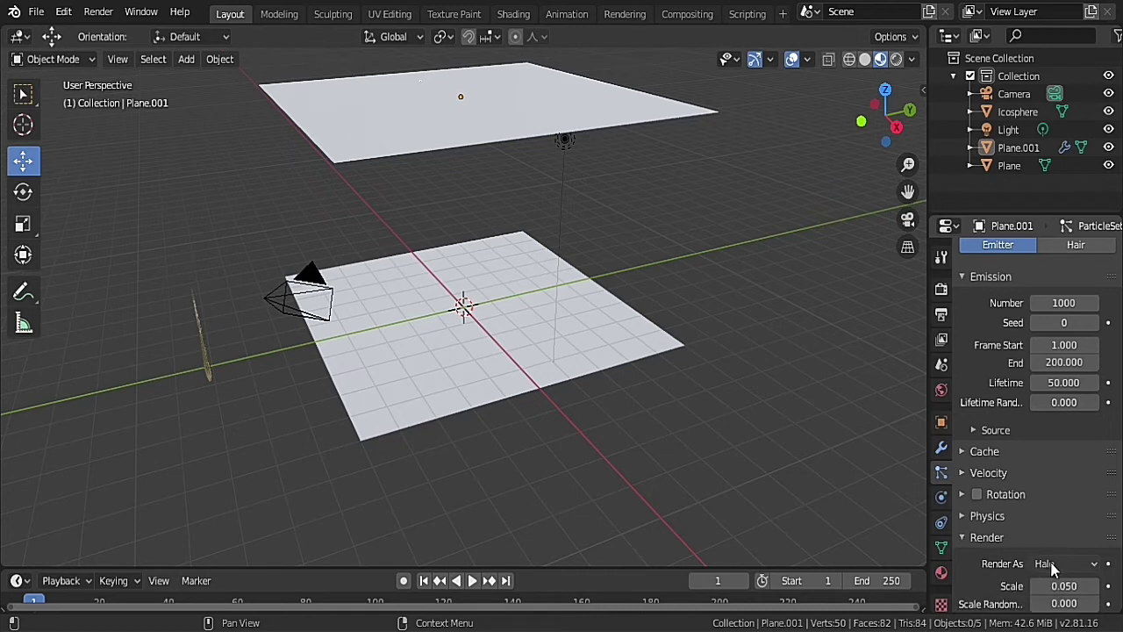
pyautogui.click(1053, 565)
pyautogui.click(1029, 464)
pyautogui.scroll(-5, 1075, 571)
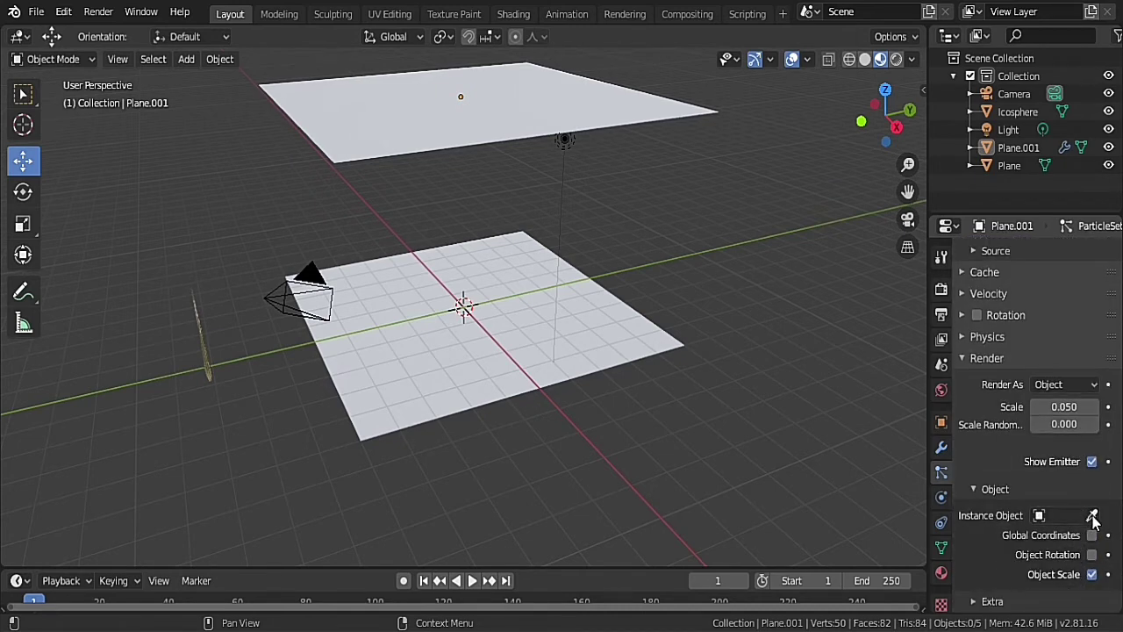
pyautogui.click(1078, 521)
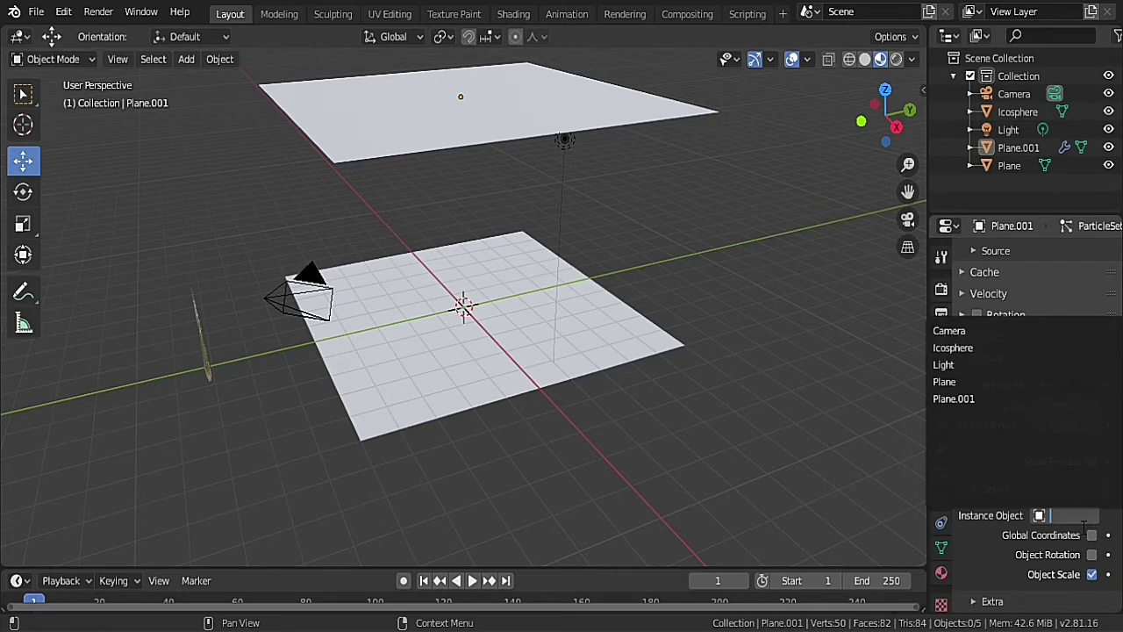
pyautogui.click(1018, 349)
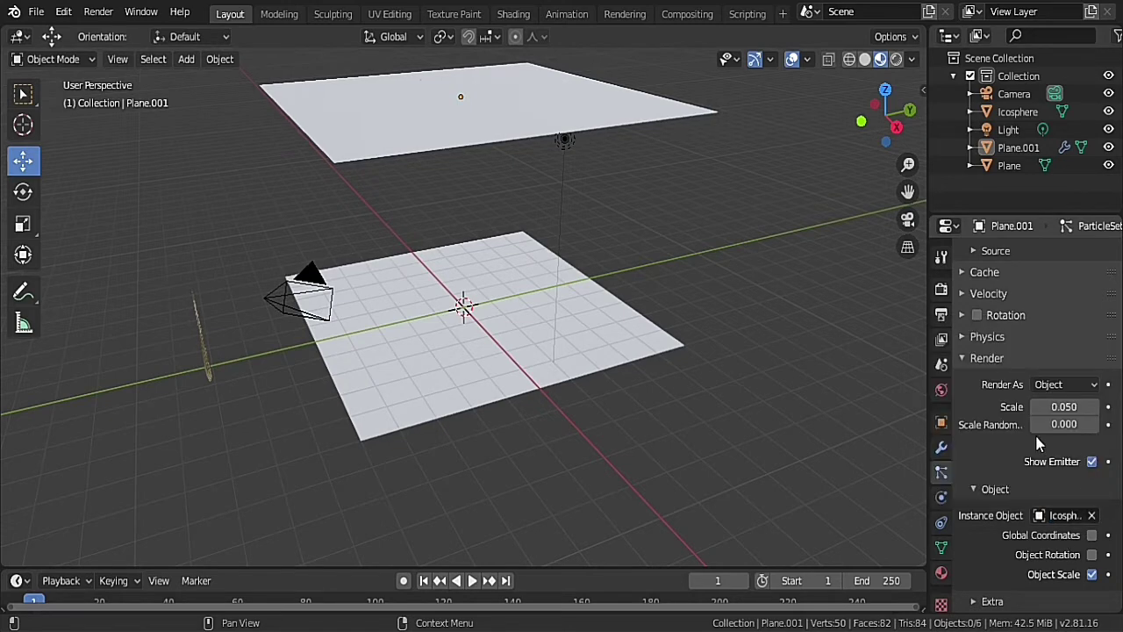
# - Set the particle system's emission number to 73
pyautogui.scroll(6, 1039, 335)
pyautogui.click(1066, 343)
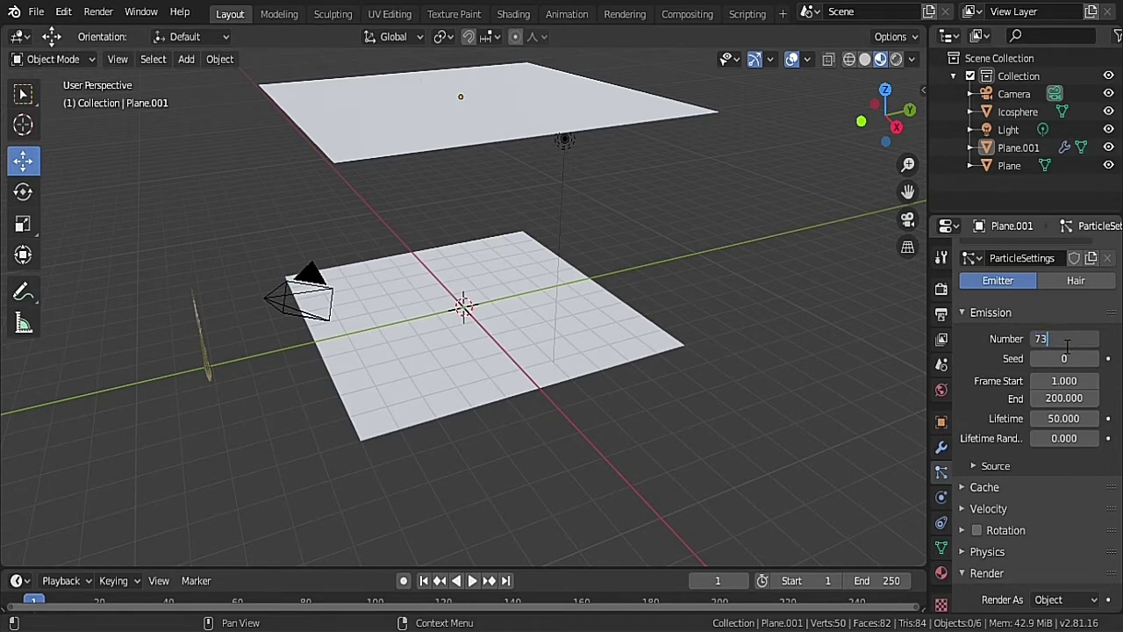
pyautogui.press('Return')
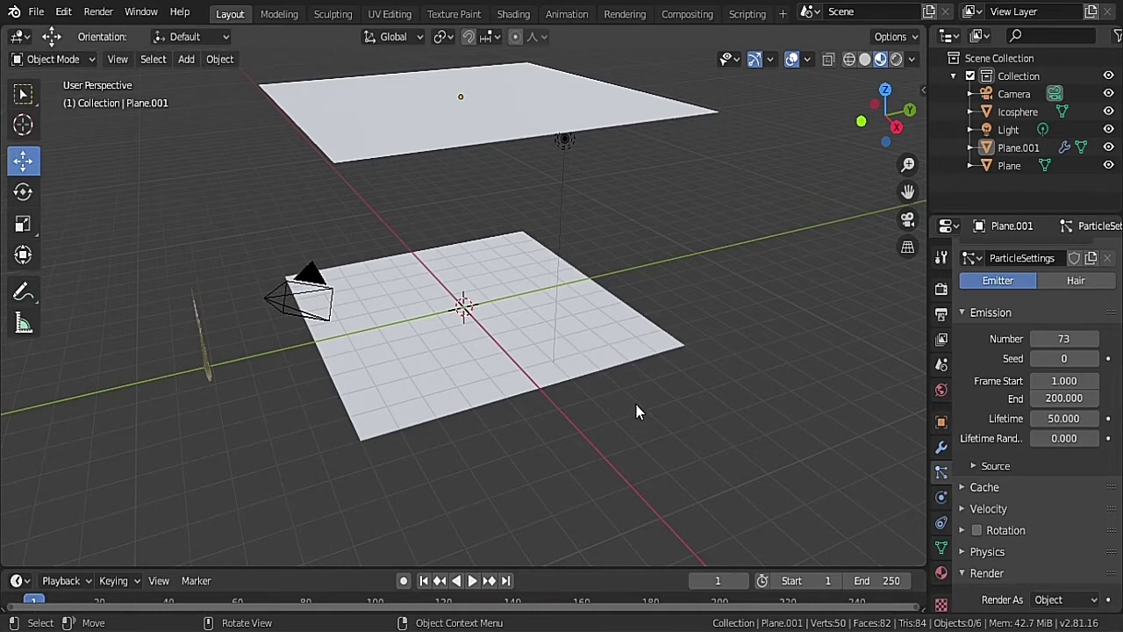
# - Play the animation repeatedly to preview the falling particles, and return the timeline to frame 0
pyautogui.click(472, 582)
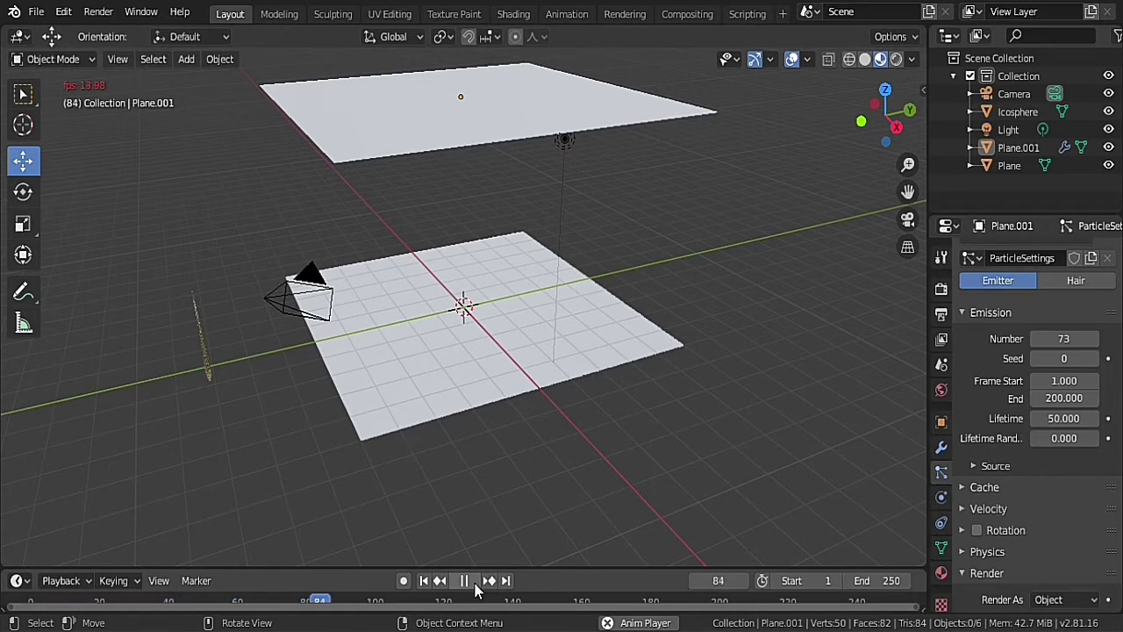
pyautogui.click(466, 581)
pyautogui.click(31, 602)
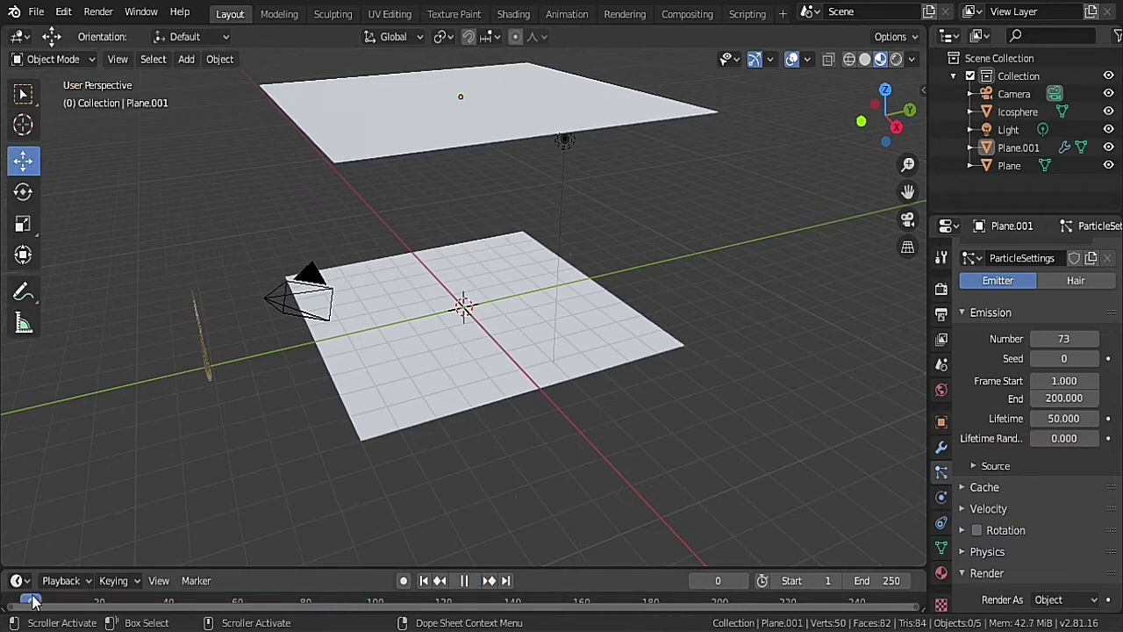
pyautogui.click(465, 582)
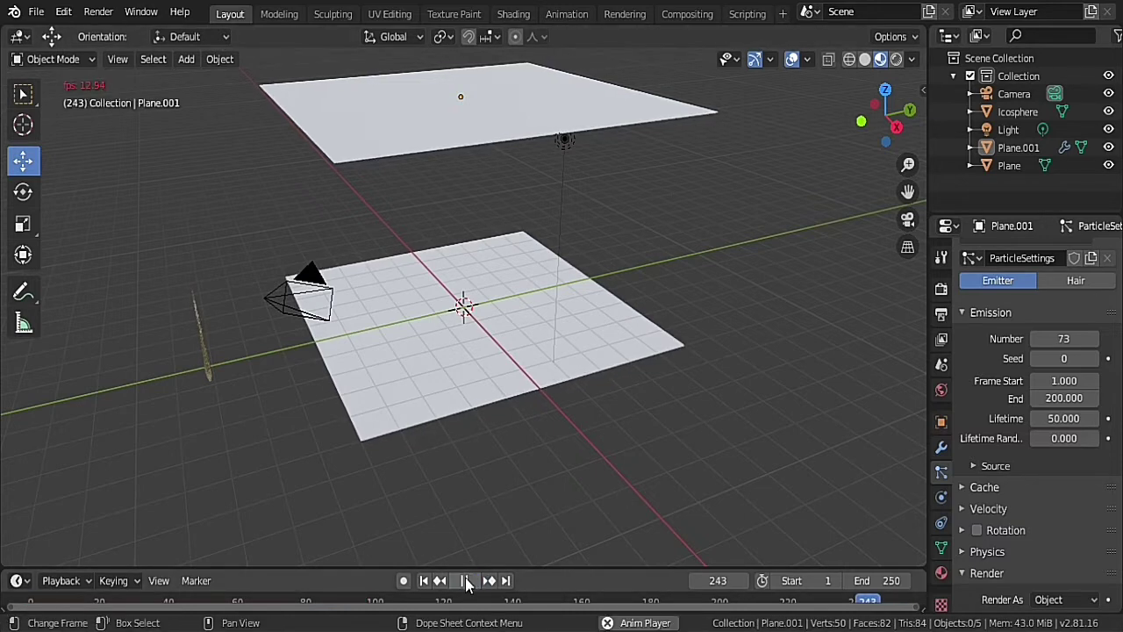
pyautogui.click(465, 581)
pyautogui.click(40, 602)
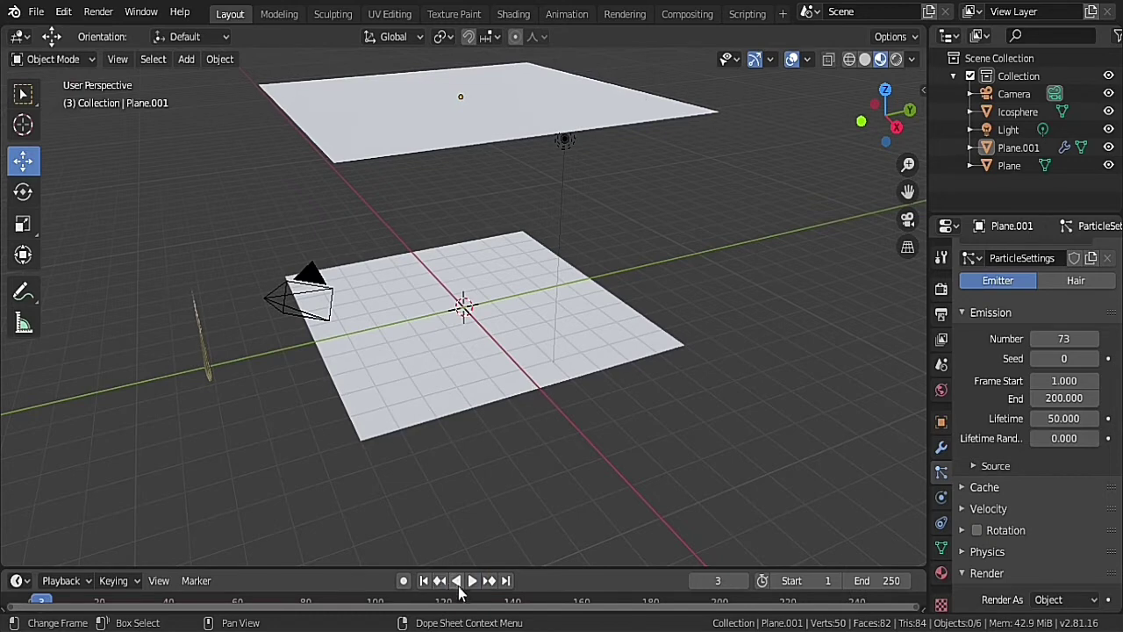
pyautogui.click(474, 581)
pyautogui.click(474, 581)
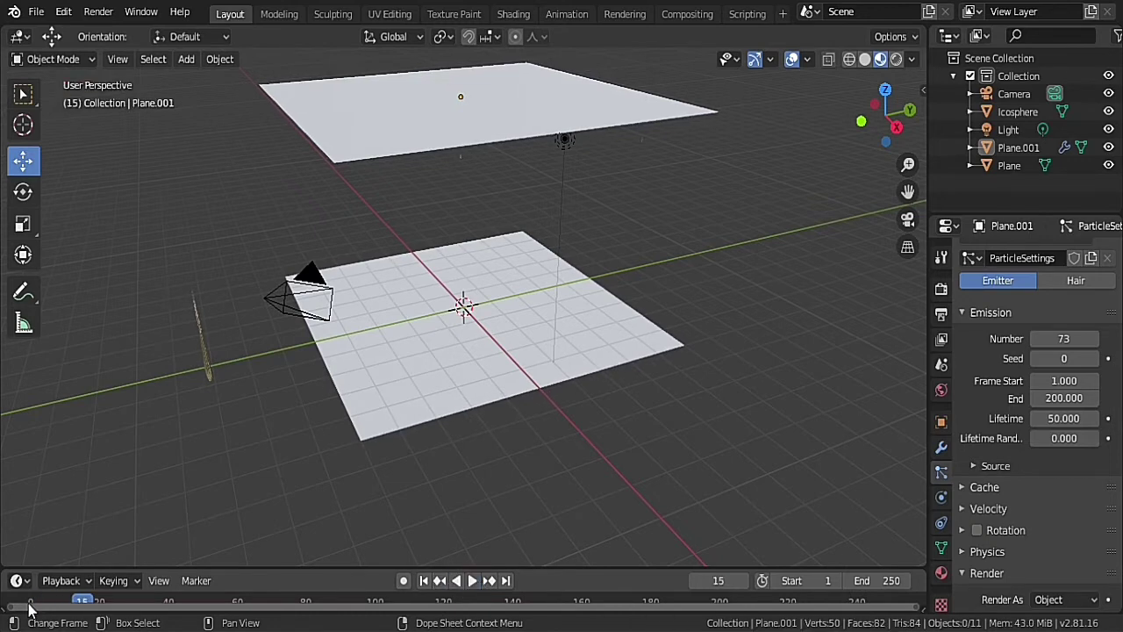
pyautogui.click(30, 604)
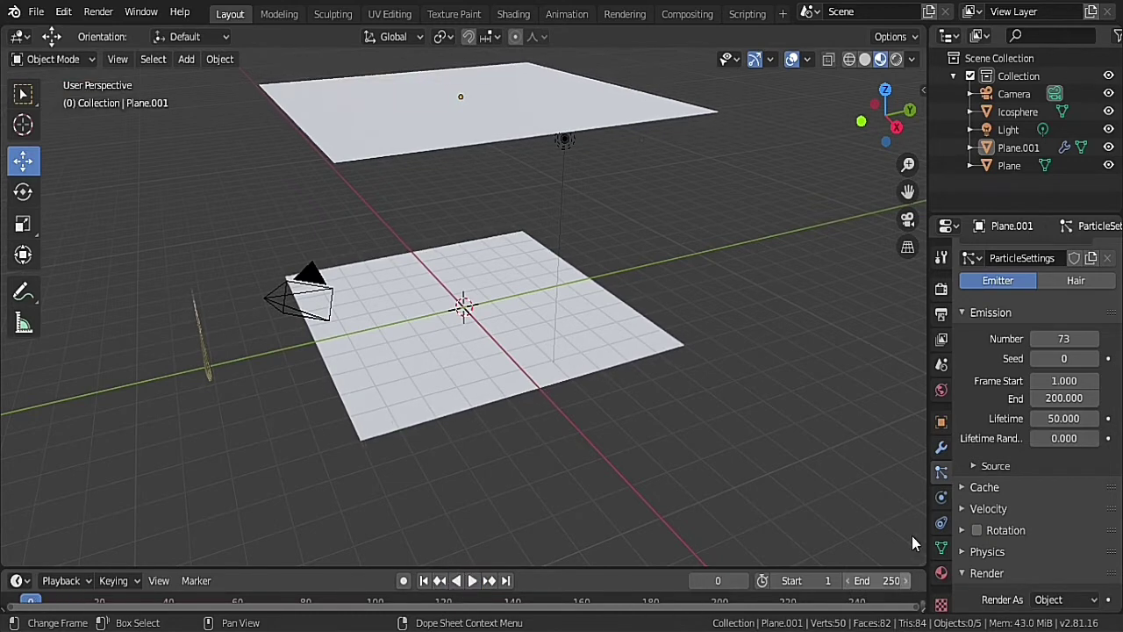
# - Review the upper plane's particle render settings and its emission settings, including Lifetime
pyautogui.click(982, 574)
pyautogui.scroll(-3, 983, 561)
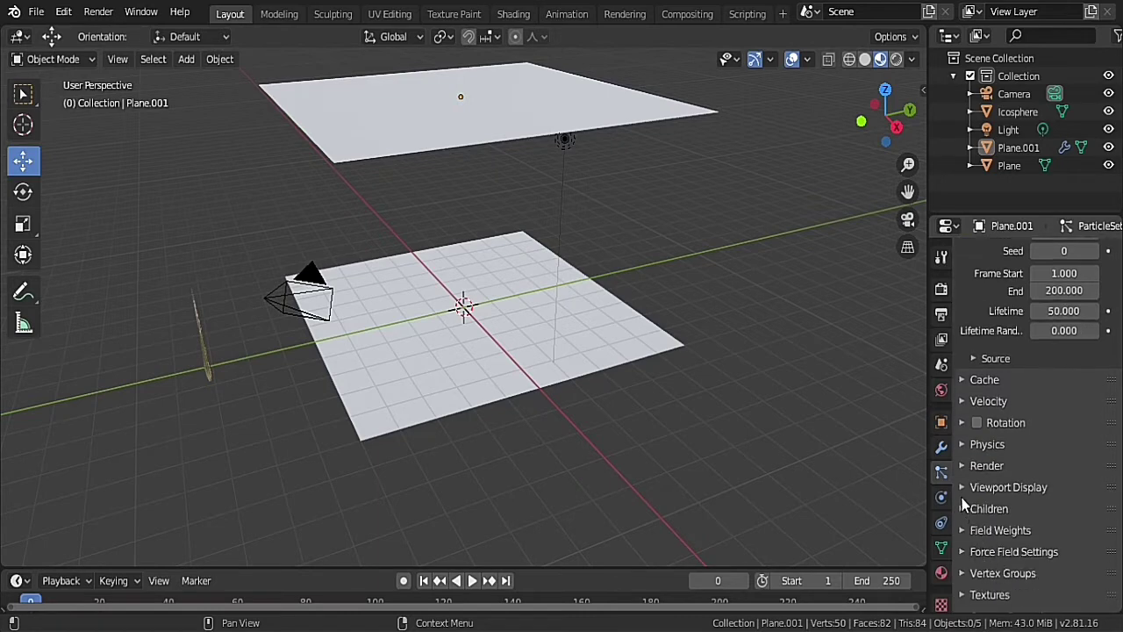
pyautogui.click(971, 465)
pyautogui.scroll(-4, 1069, 518)
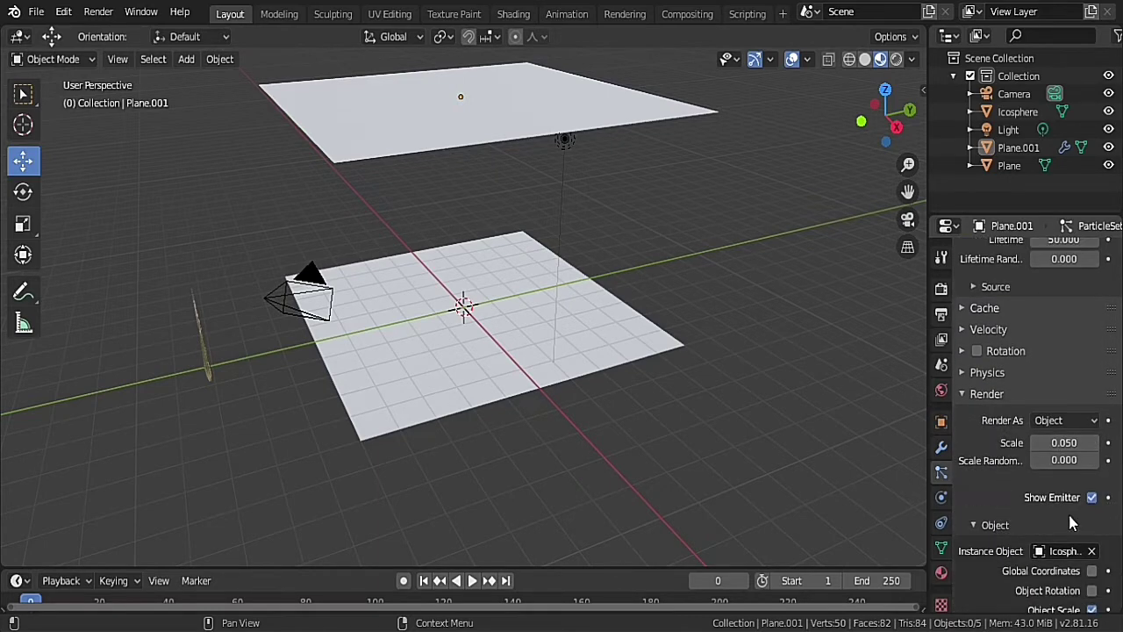
pyautogui.click(539, 136)
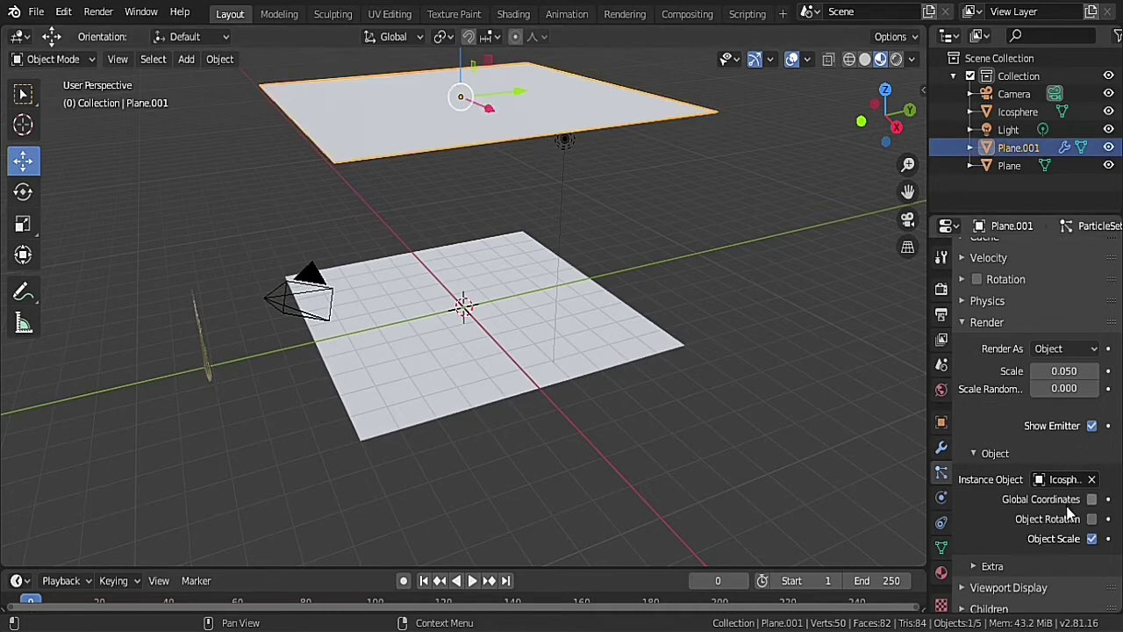
pyautogui.scroll(-2, 1056, 539)
pyautogui.scroll(10, 1053, 535)
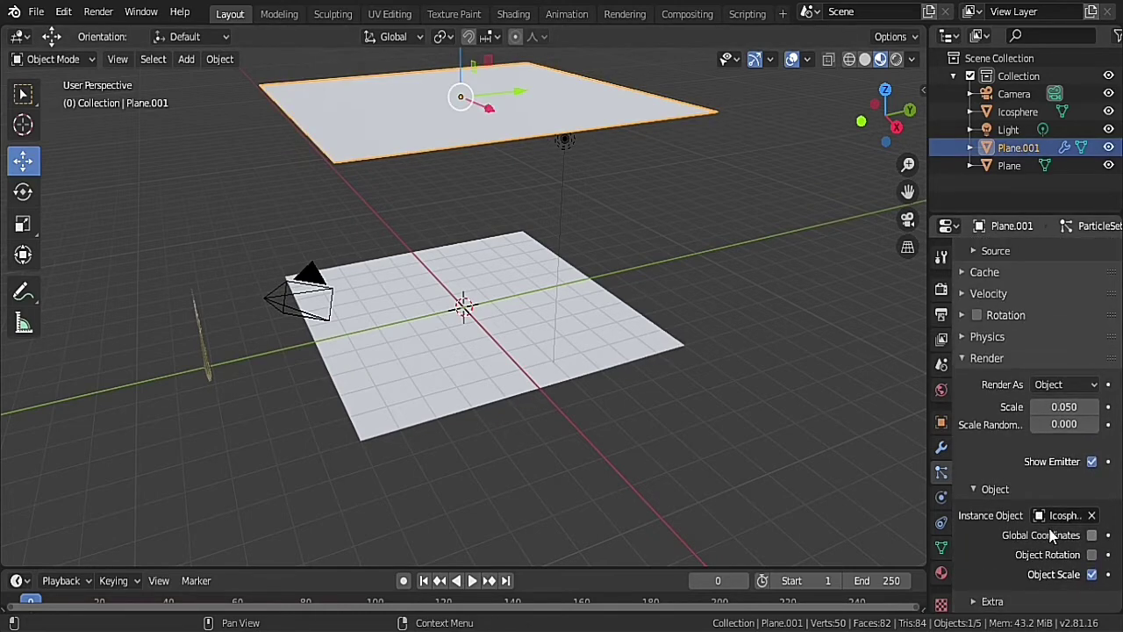
pyautogui.scroll(3, 1053, 529)
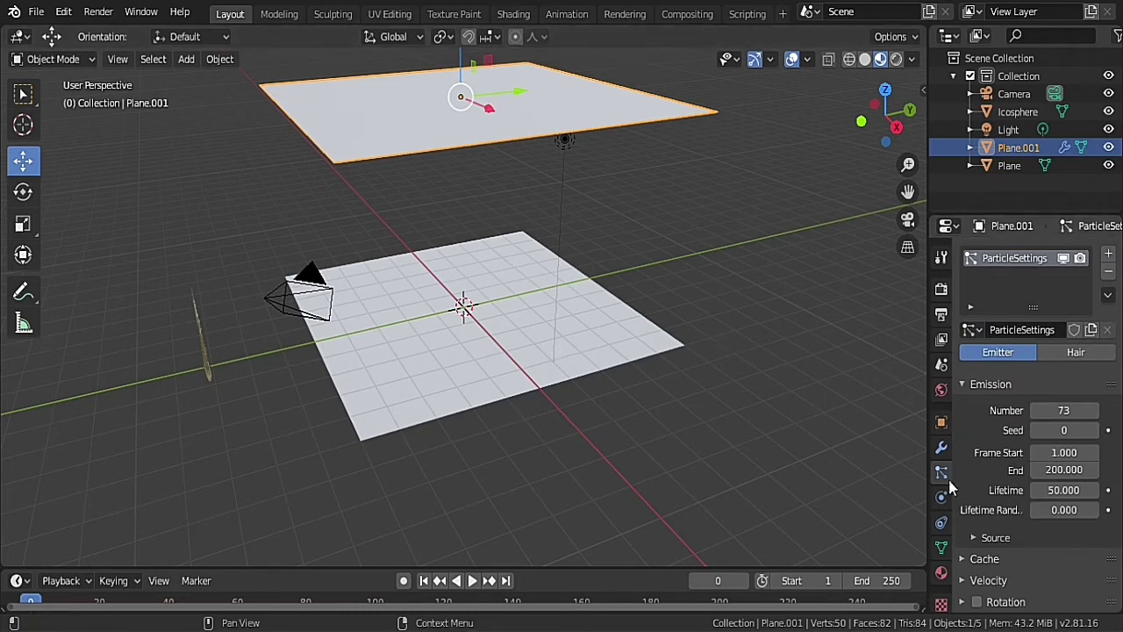
pyautogui.click(1063, 490)
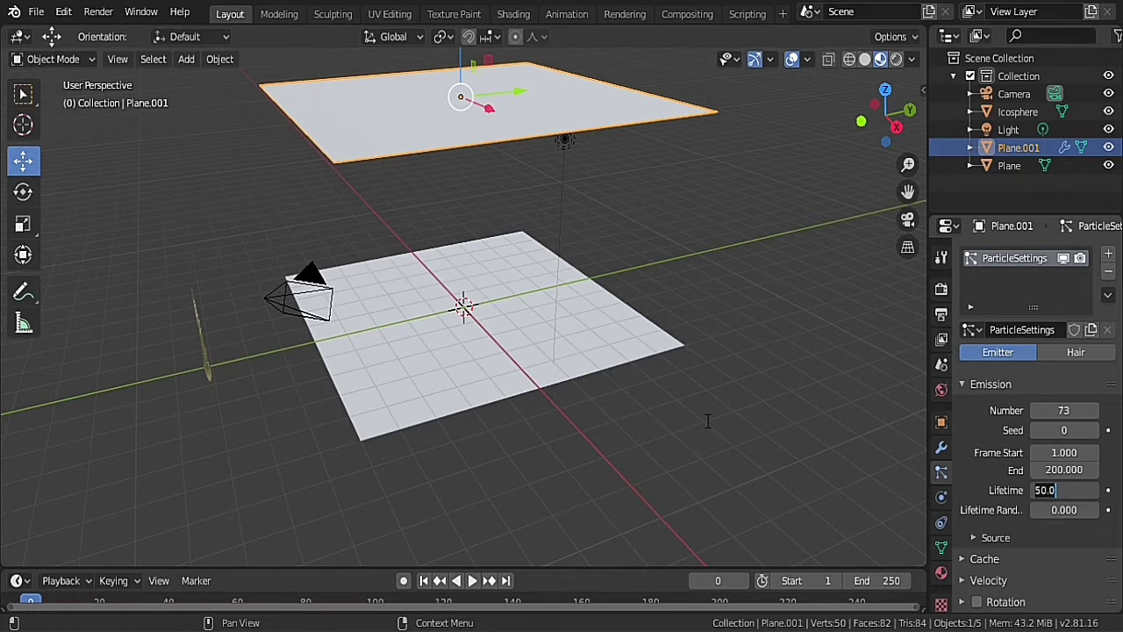
pyautogui.press('Return')
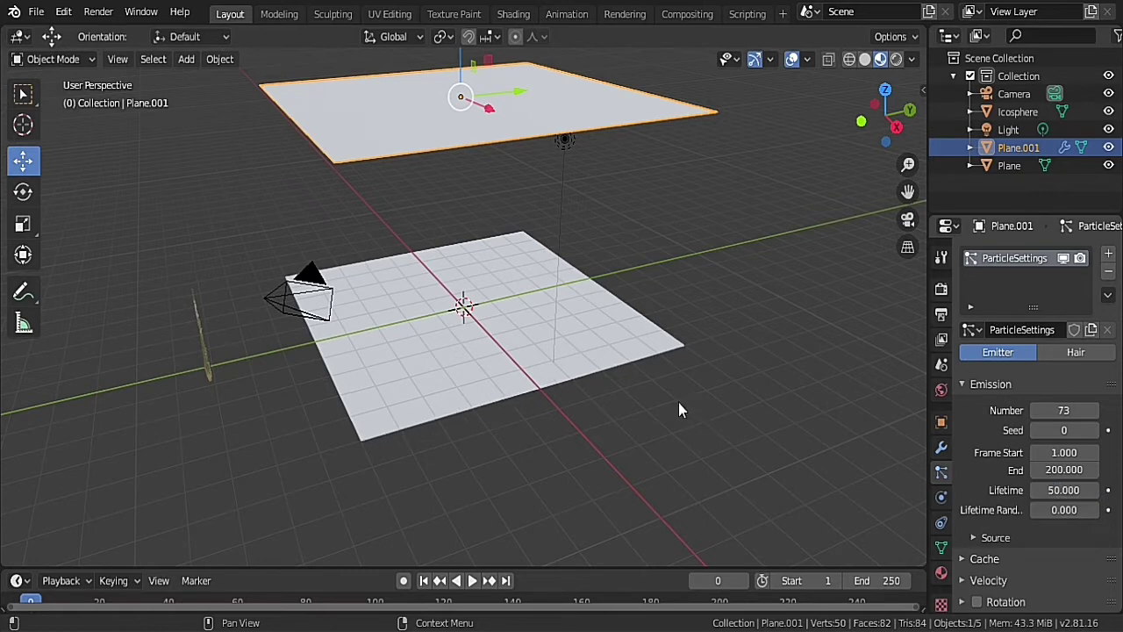
# - Enable Dynamic Paint physics on the lower ground plane and add a canvas to it
pyautogui.click(442, 401)
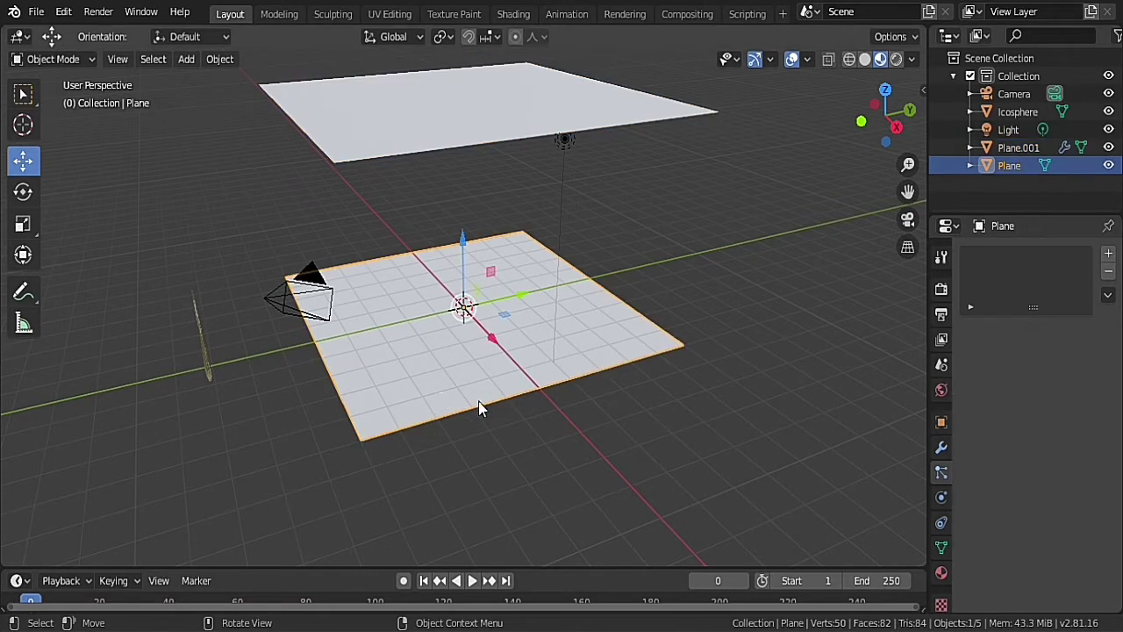
pyautogui.click(941, 505)
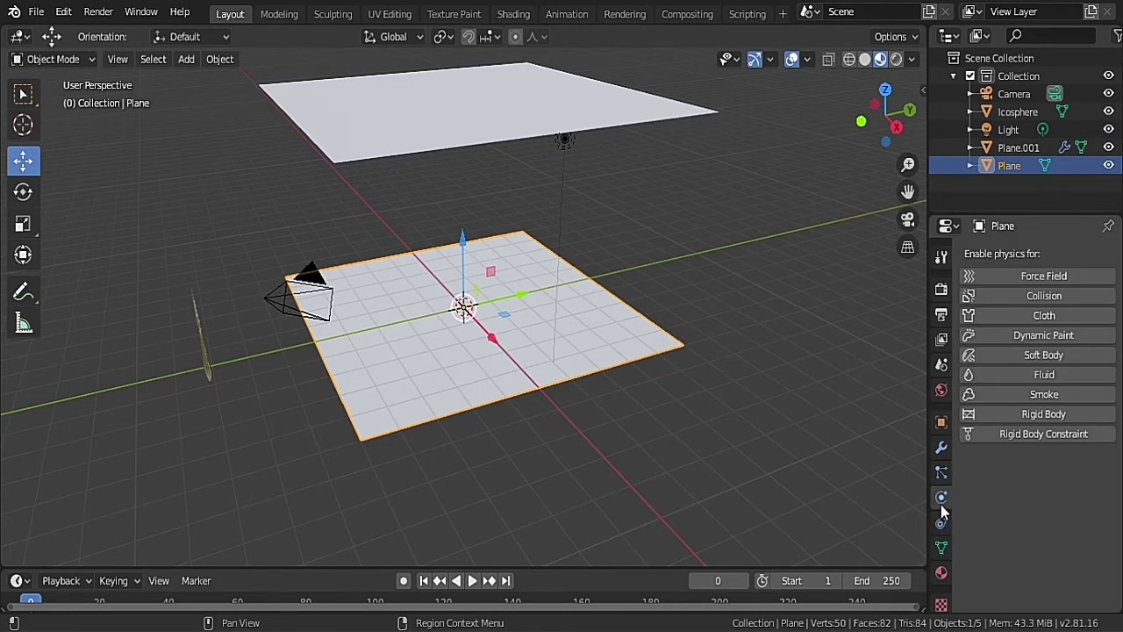
pyautogui.click(1039, 340)
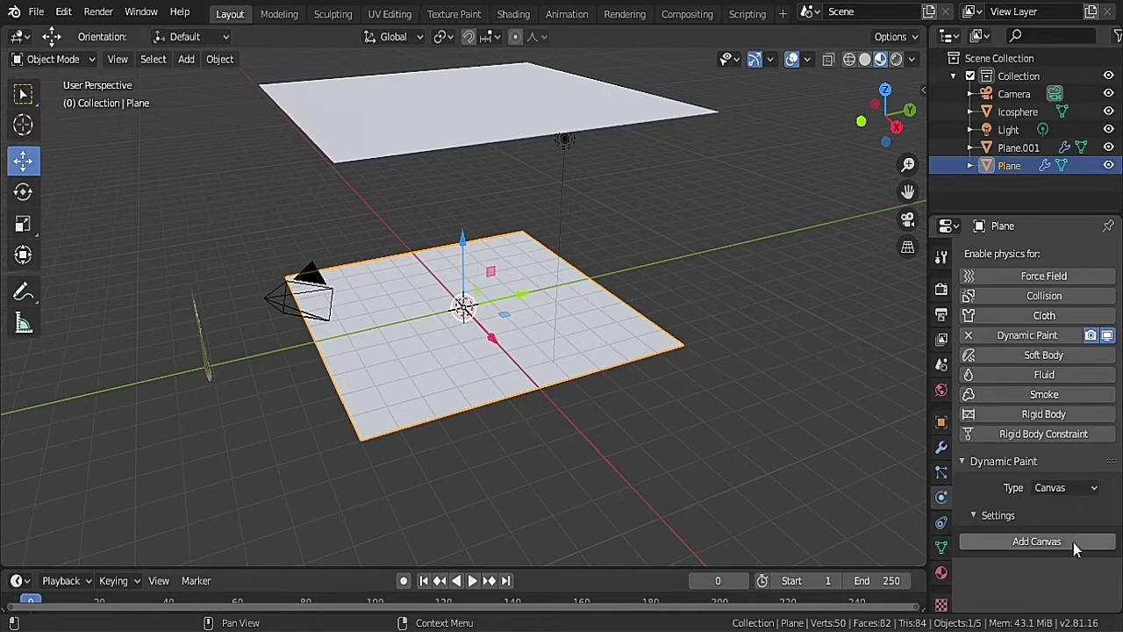
pyautogui.click(1074, 542)
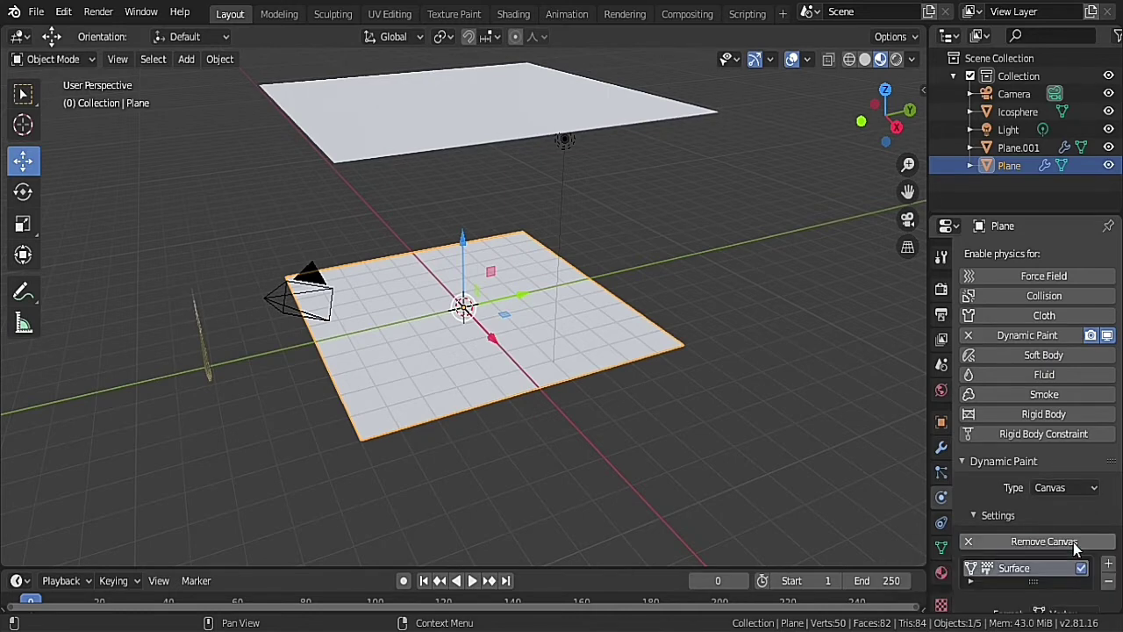
# - Enable Dynamic Paint on the upper plane, set its type to Brush and add the brush
pyautogui.click(494, 94)
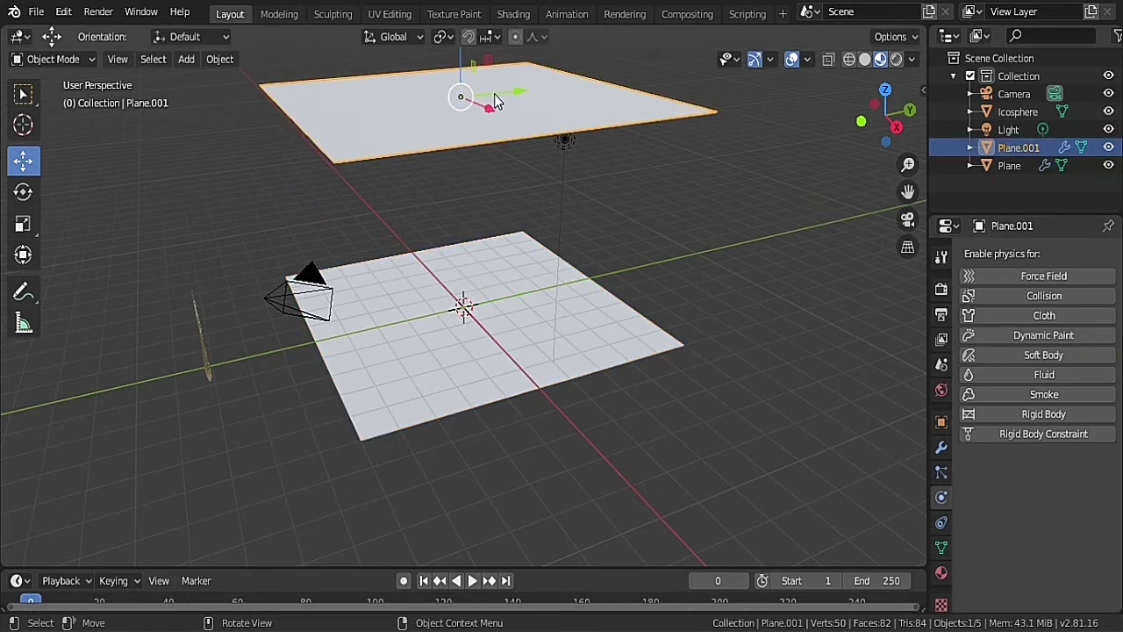
pyautogui.click(1037, 342)
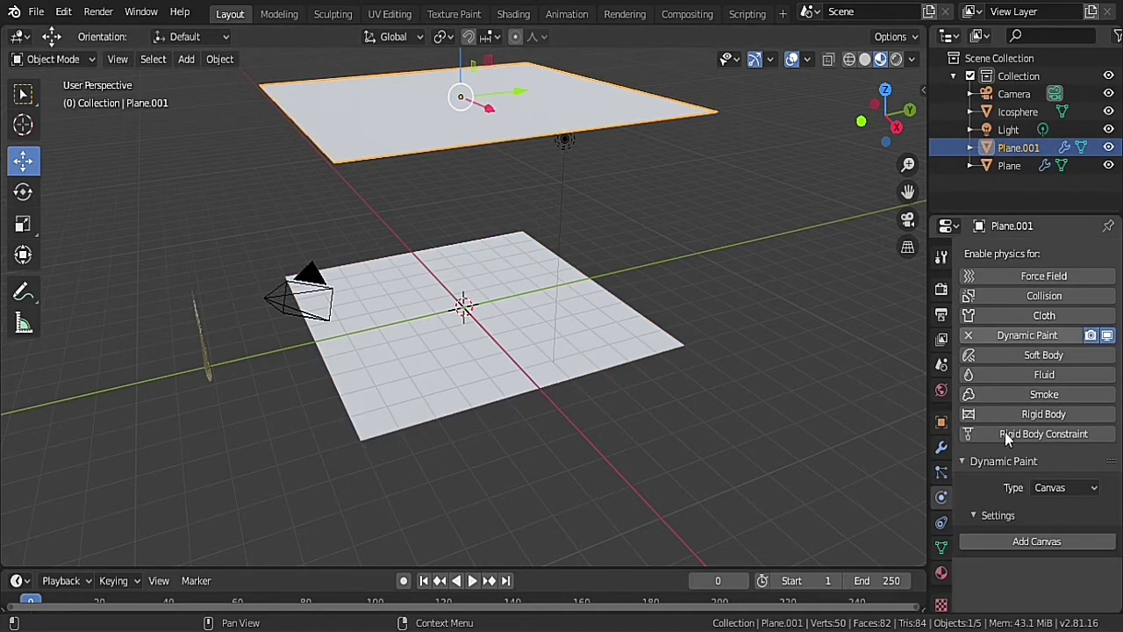
pyautogui.click(1064, 488)
pyautogui.click(1046, 529)
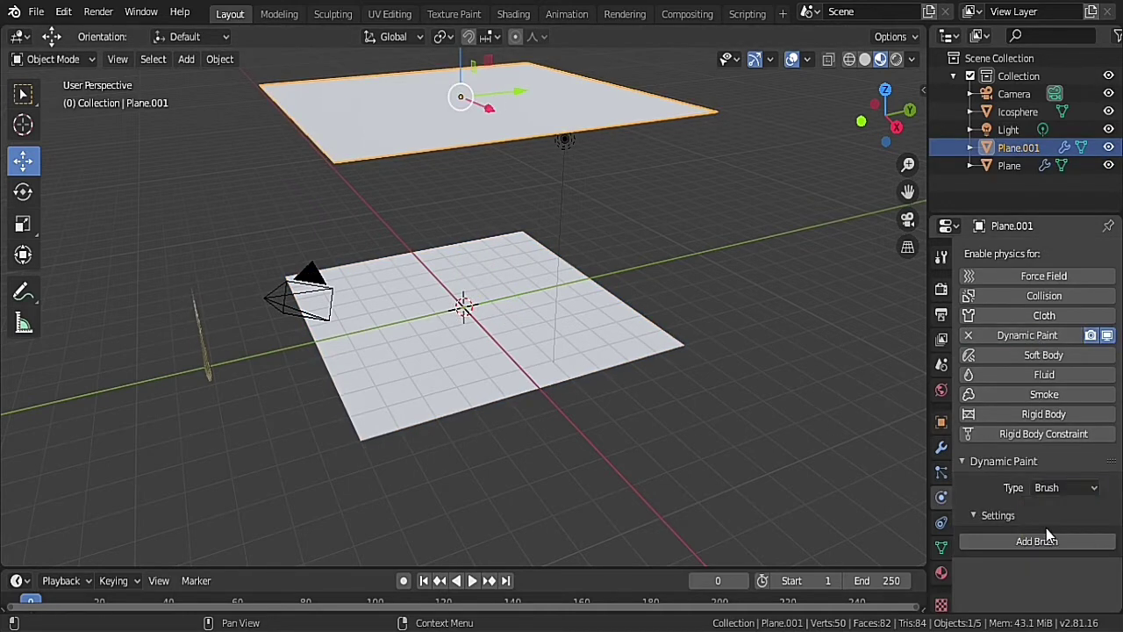
pyautogui.click(1048, 544)
# - Set the brush's paint source to Particle System and assign ParticleSettings as its particle system
pyautogui.scroll(-2, 1045, 559)
pyautogui.scroll(-2, 1046, 559)
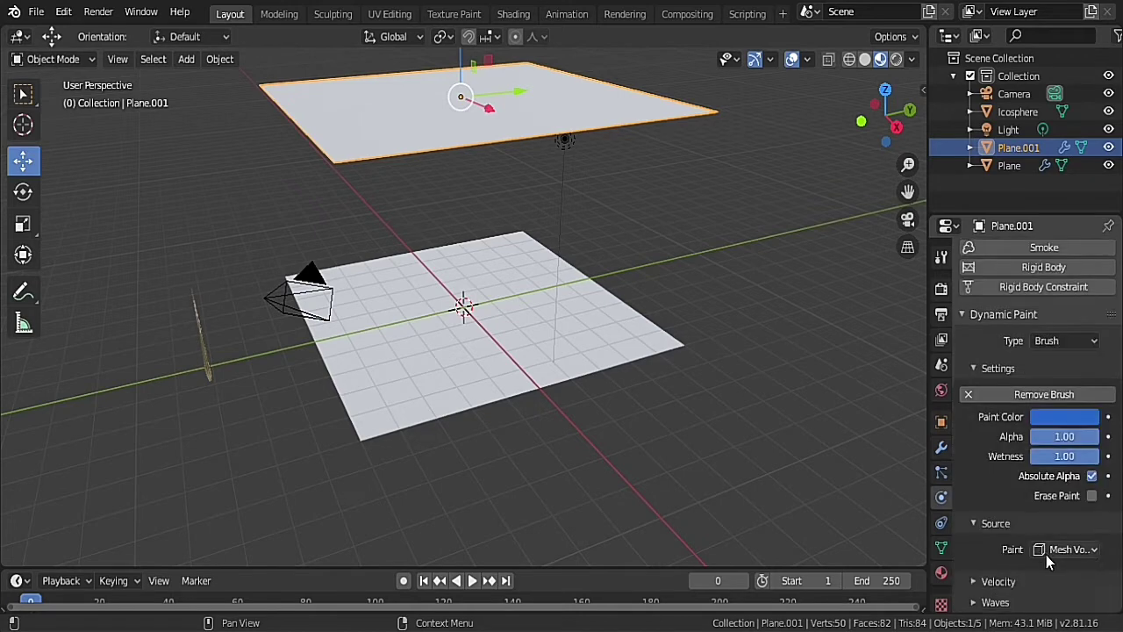
pyautogui.click(1059, 551)
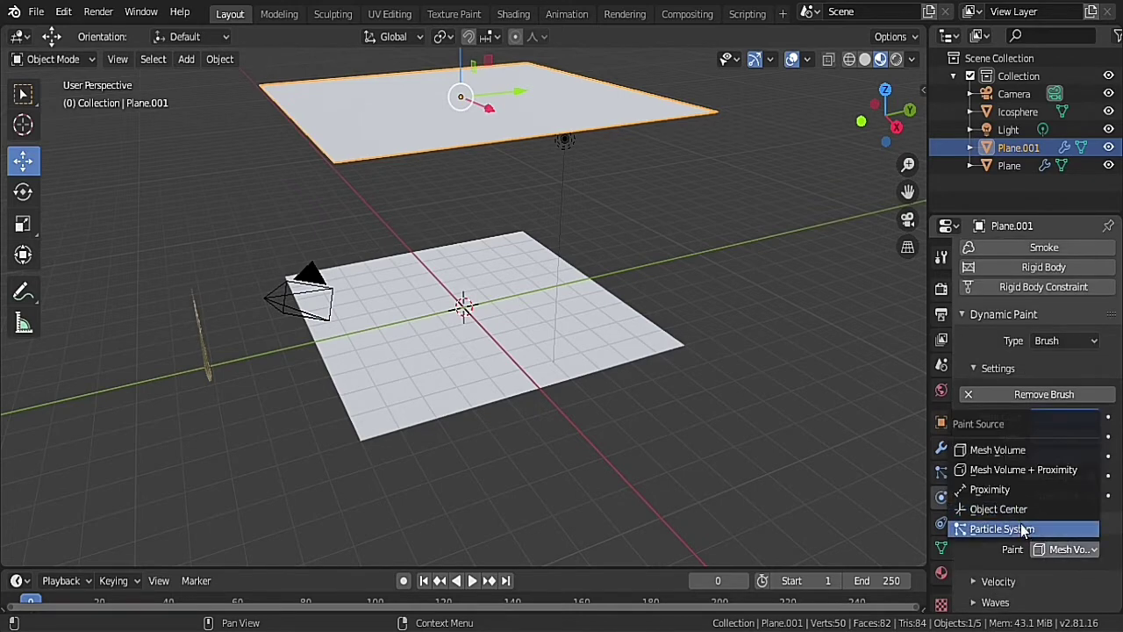
pyautogui.click(1023, 531)
pyautogui.click(1066, 579)
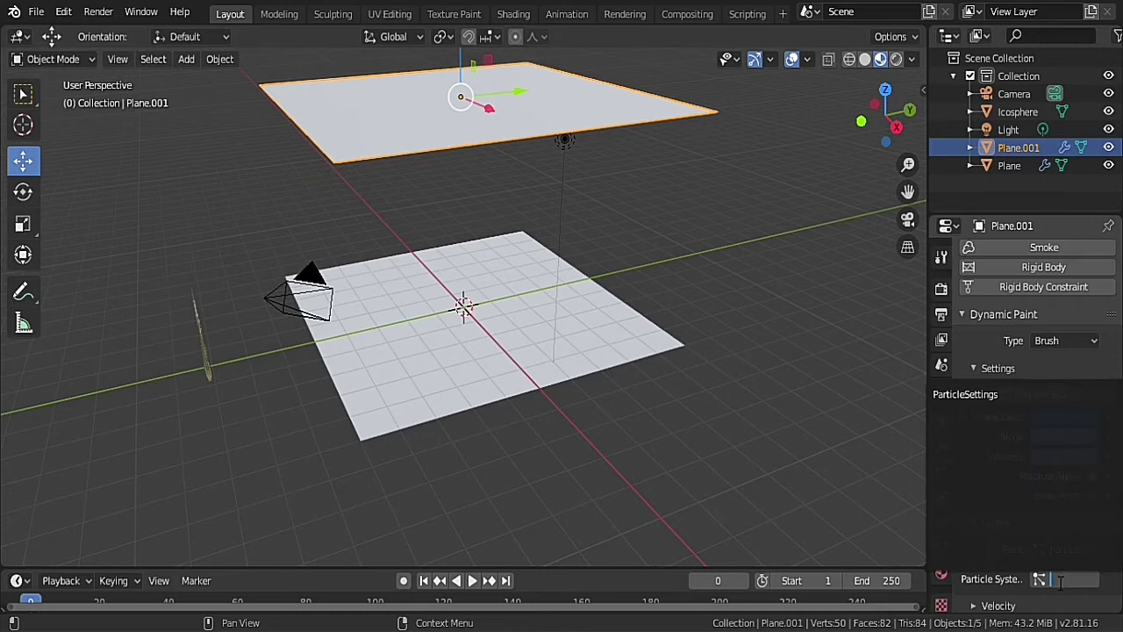
pyautogui.click(969, 399)
pyautogui.scroll(-3, 1067, 563)
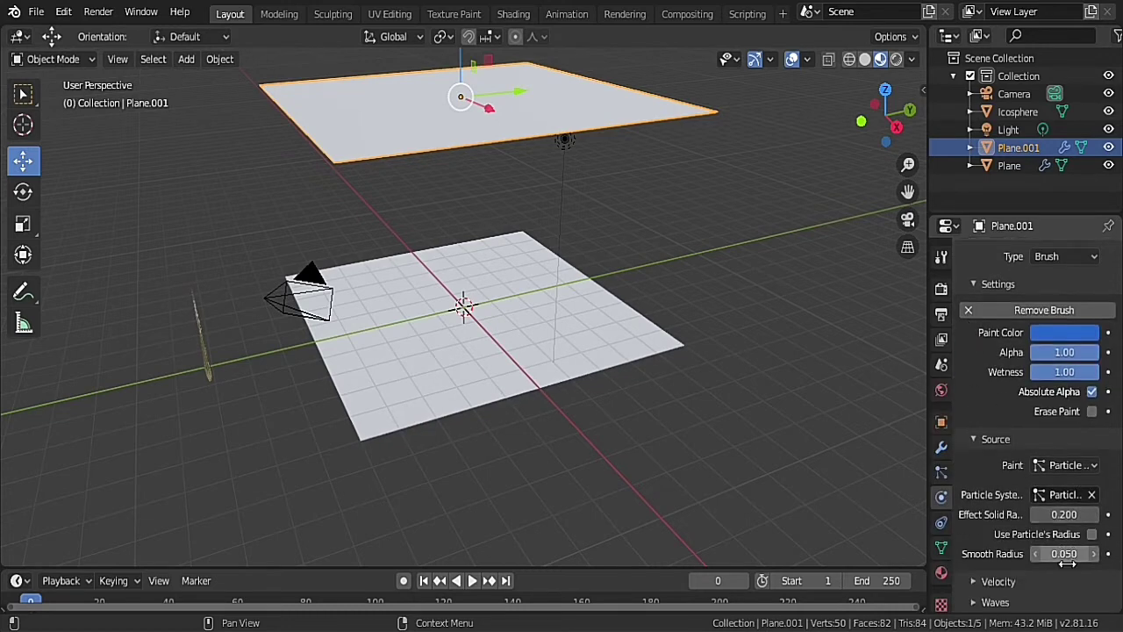
pyautogui.click(985, 582)
pyautogui.scroll(-2, 978, 544)
pyautogui.click(972, 512)
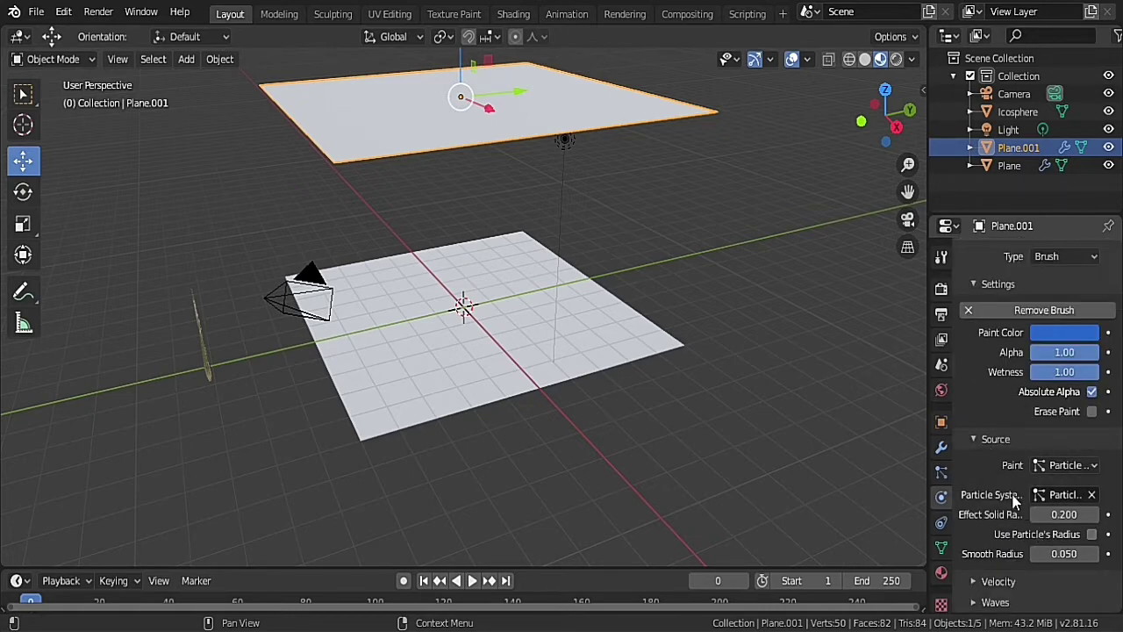
pyautogui.scroll(6, 1018, 500)
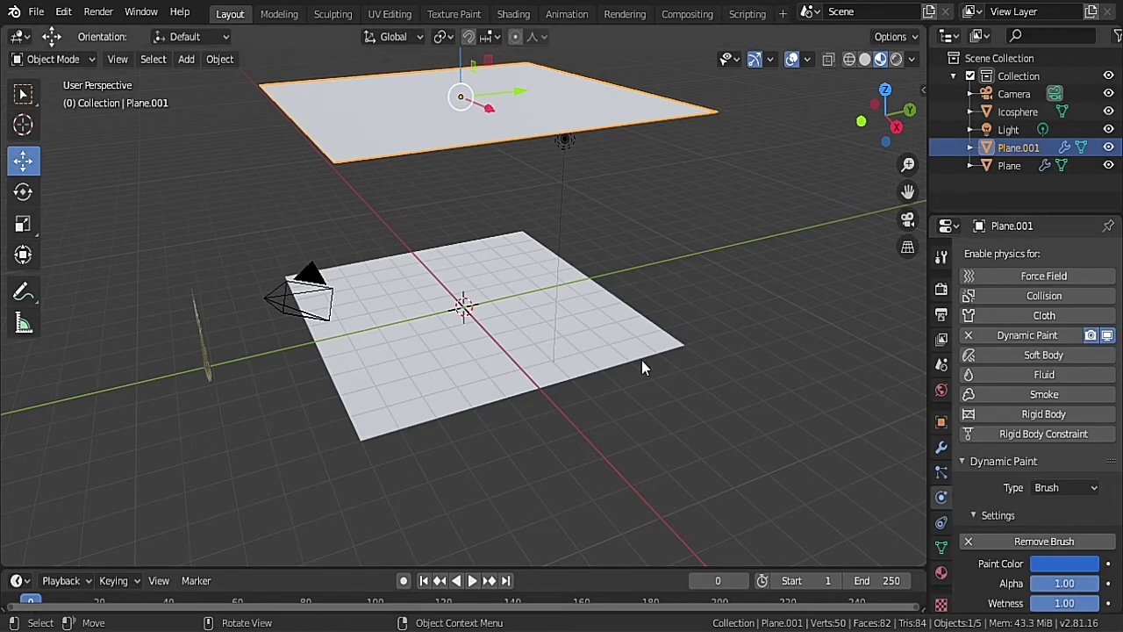
# - Set the lower ground plane's Dynamic Paint canvas surface type to Waves
pyautogui.click(579, 355)
pyautogui.scroll(-4, 1069, 571)
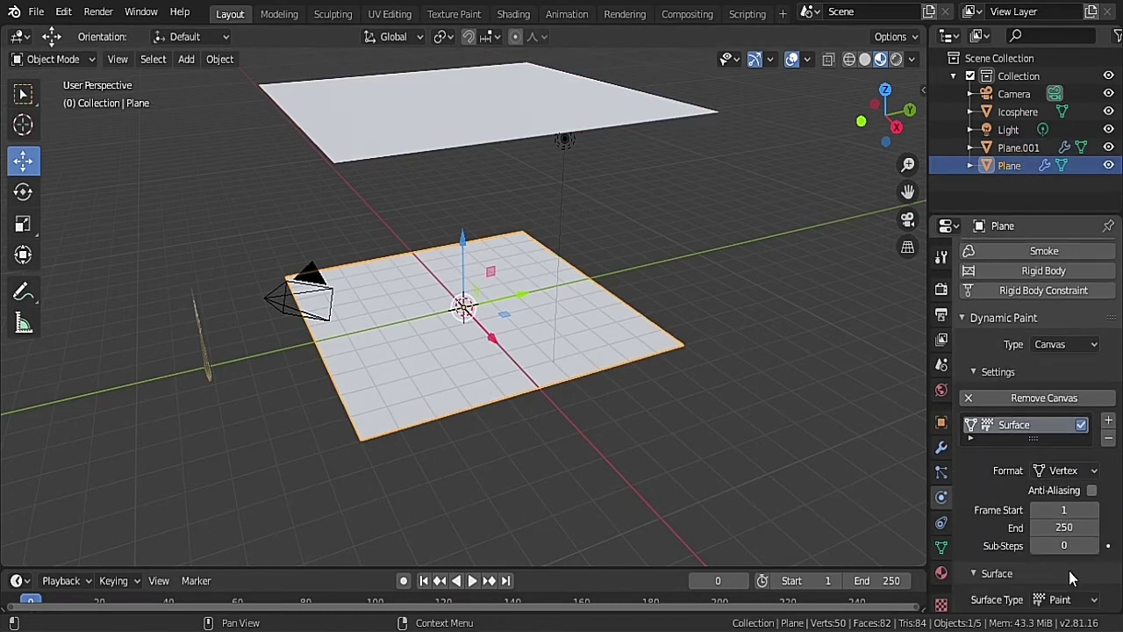
pyautogui.scroll(-5, 1054, 528)
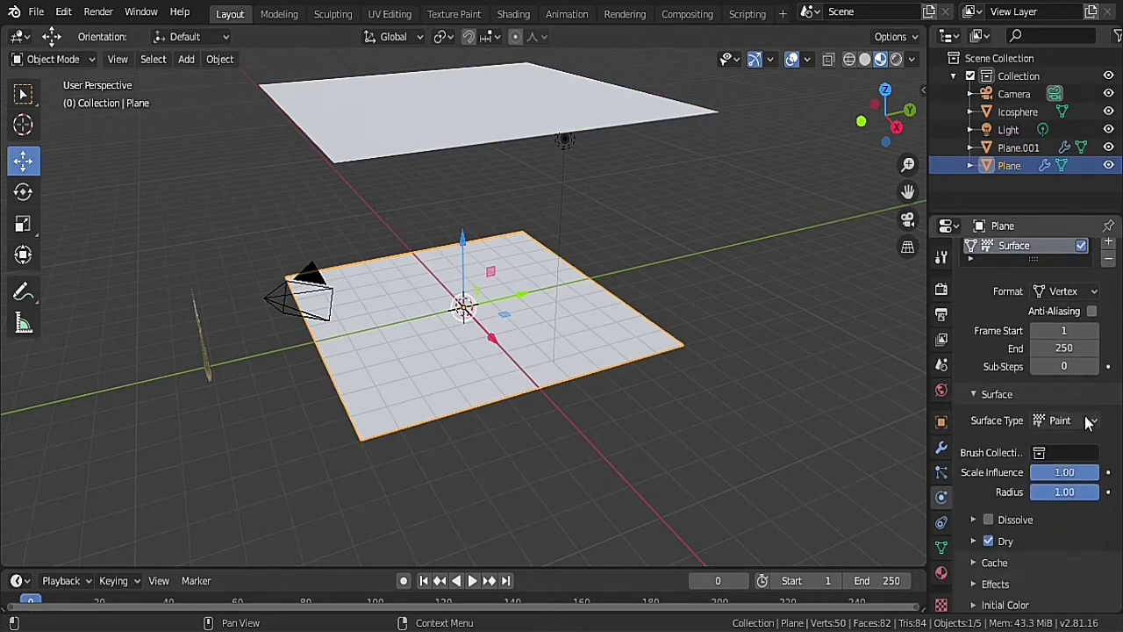
pyautogui.click(1086, 422)
pyautogui.click(1044, 499)
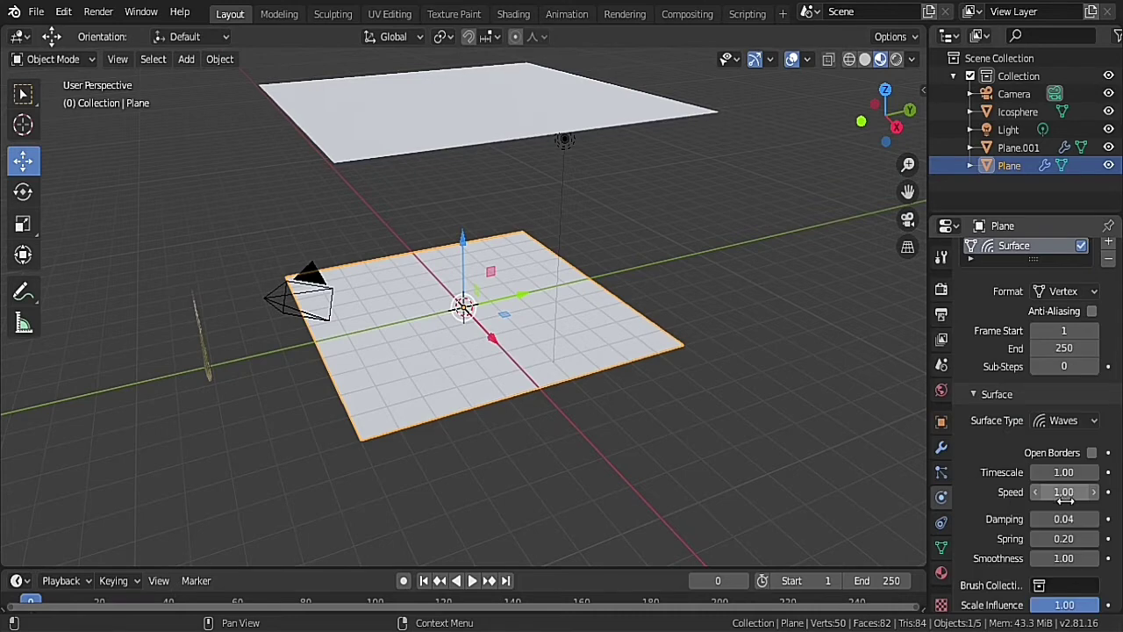
pyautogui.scroll(-2, 1004, 542)
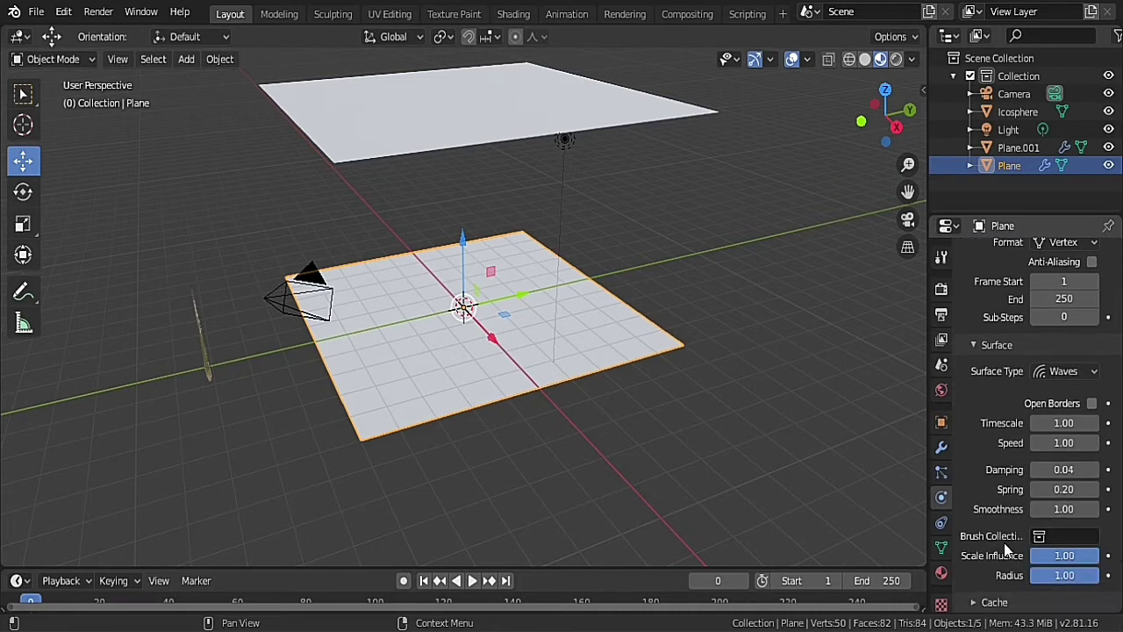
pyautogui.click(681, 415)
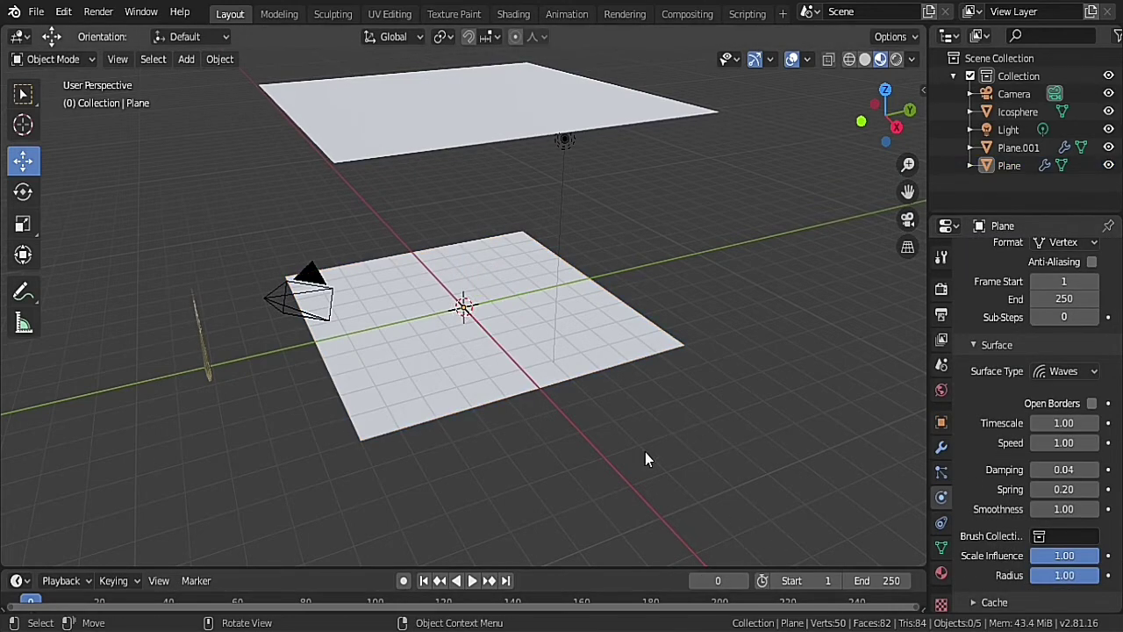
# - Play the animation with the upper plane selected to check how the falling drops affect the ground plane, and stop it
pyautogui.click(448, 402)
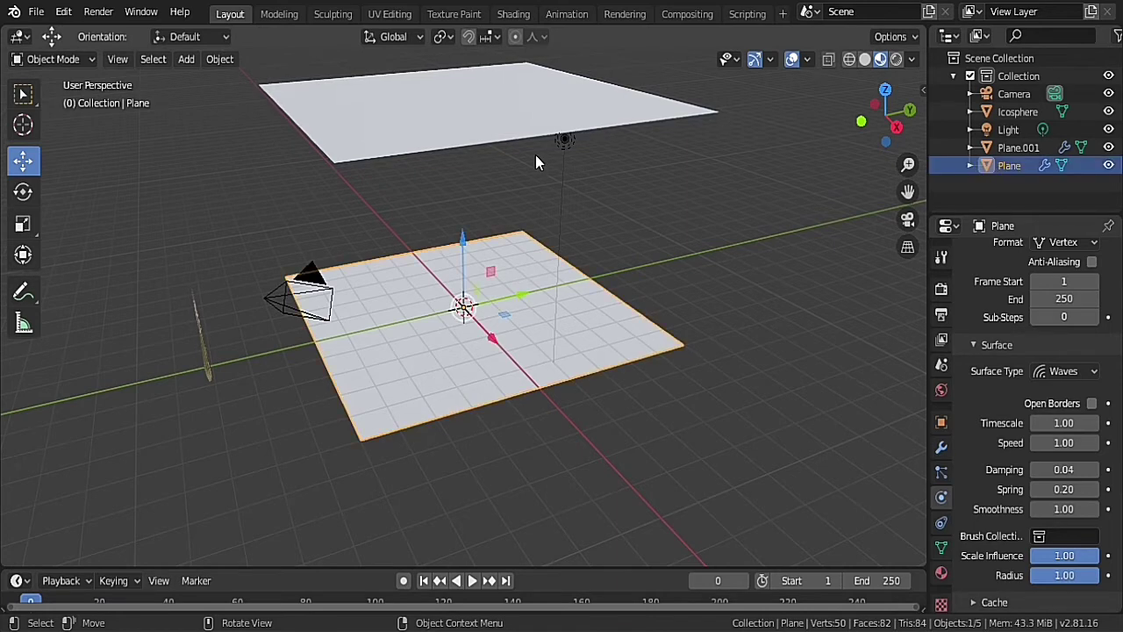
pyautogui.click(529, 117)
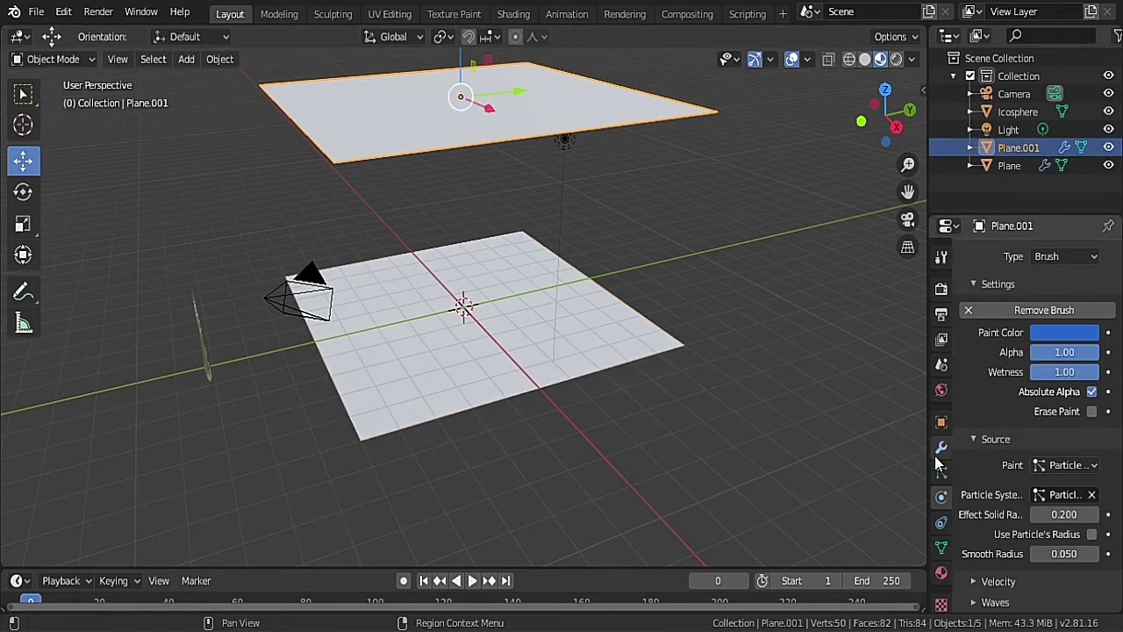
pyautogui.click(467, 583)
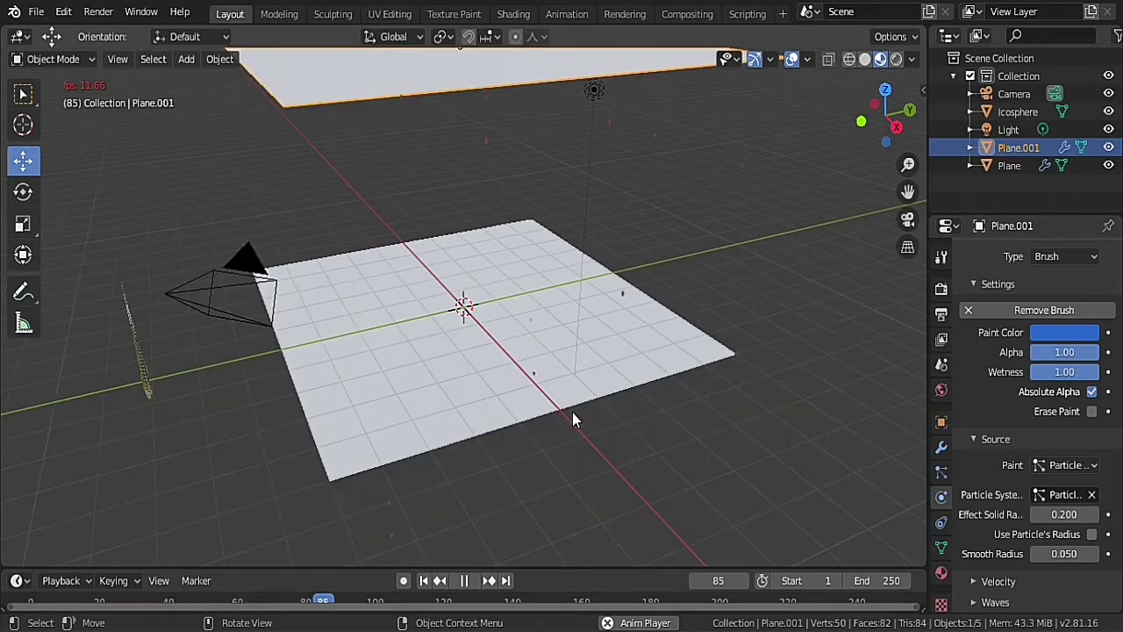
pyautogui.click(465, 581)
# - Subdivide the ground plane's mesh with 60 cuts in Edit Mode and return to Object Mode
pyautogui.click(419, 454)
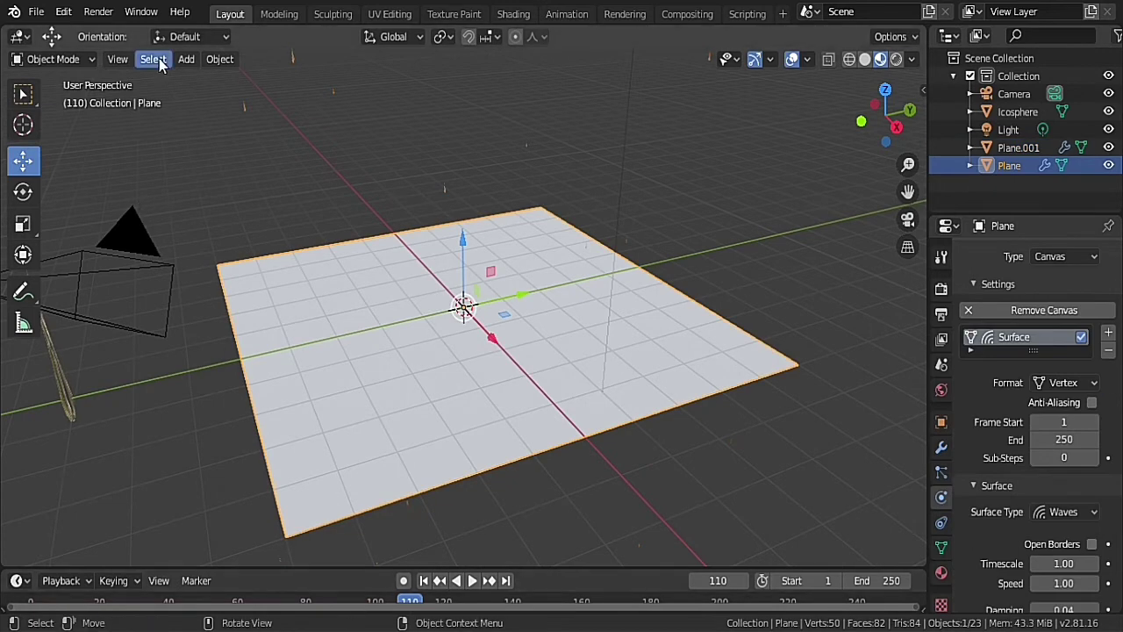
pyautogui.click(19, 61)
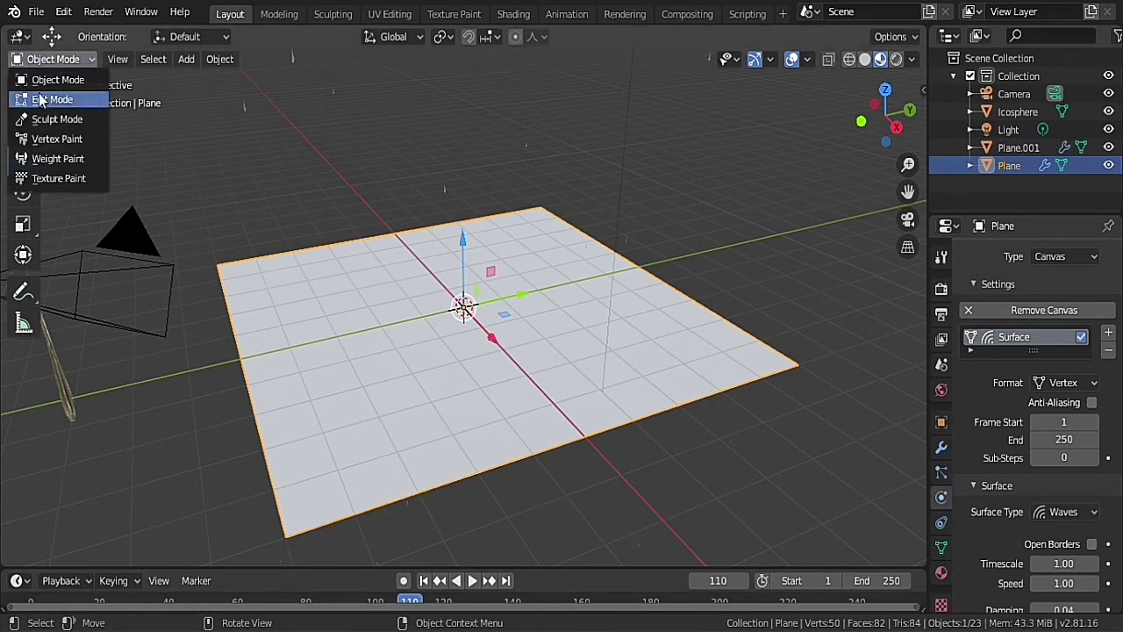
pyautogui.press('Return')
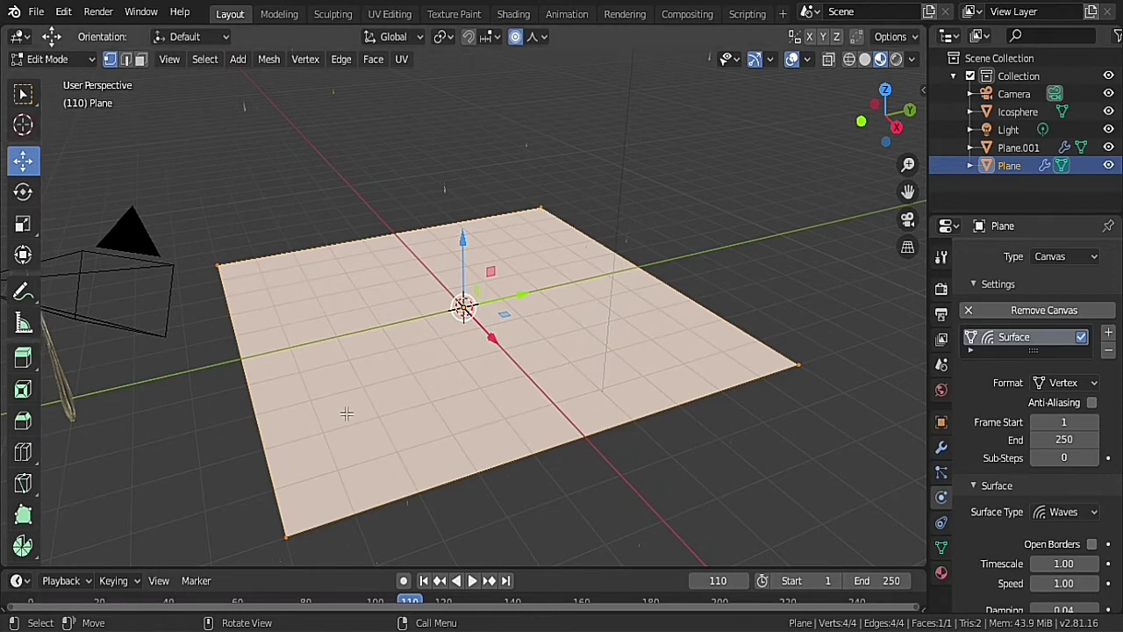
pyautogui.rightClick(416, 369)
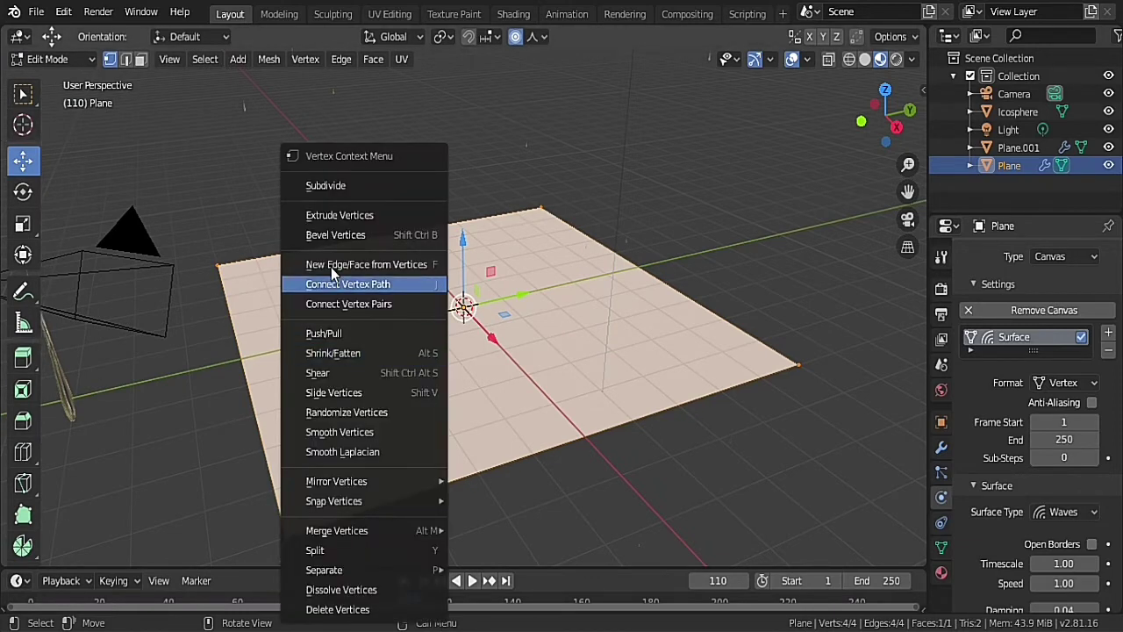
pyautogui.click(363, 187)
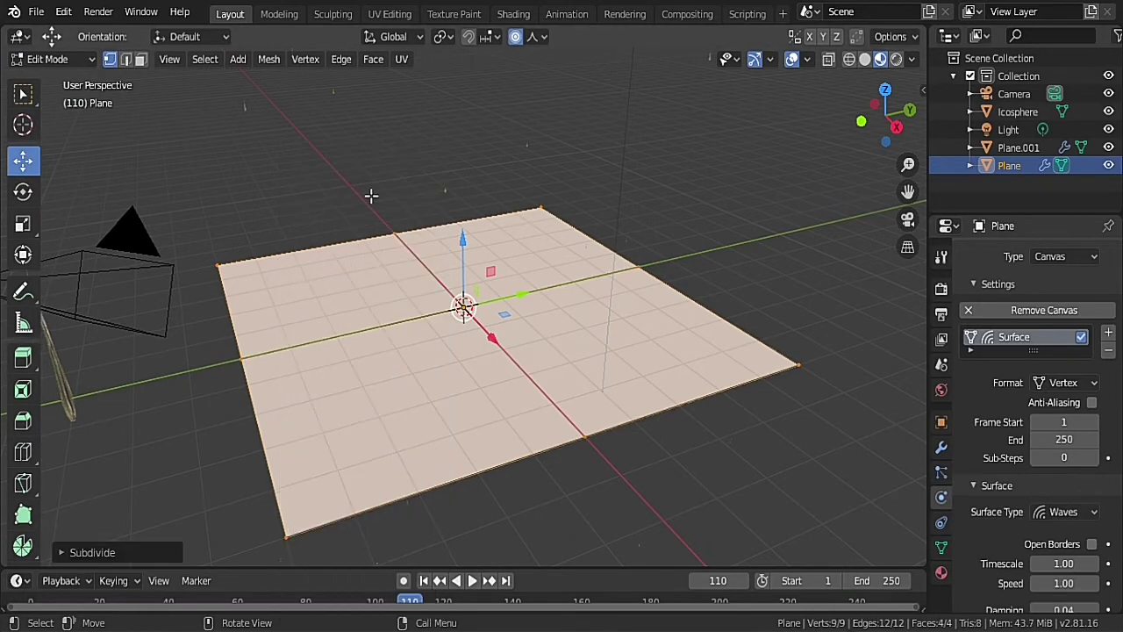
pyautogui.click(109, 554)
pyautogui.click(244, 429)
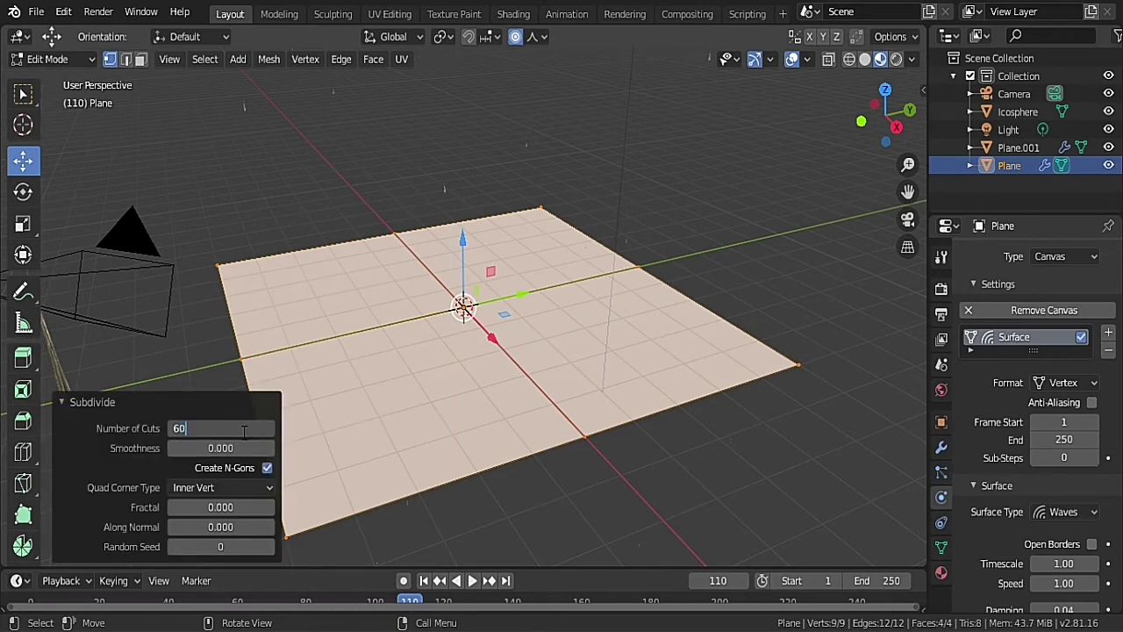
pyautogui.write('60')
pyautogui.press('Return')
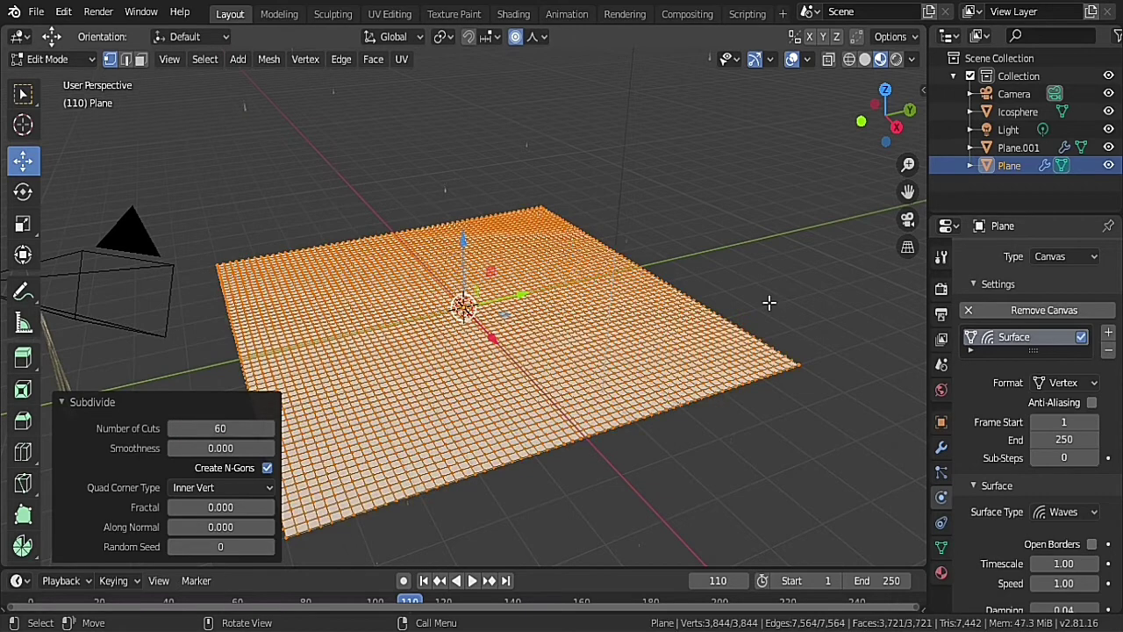
pyautogui.click(48, 59)
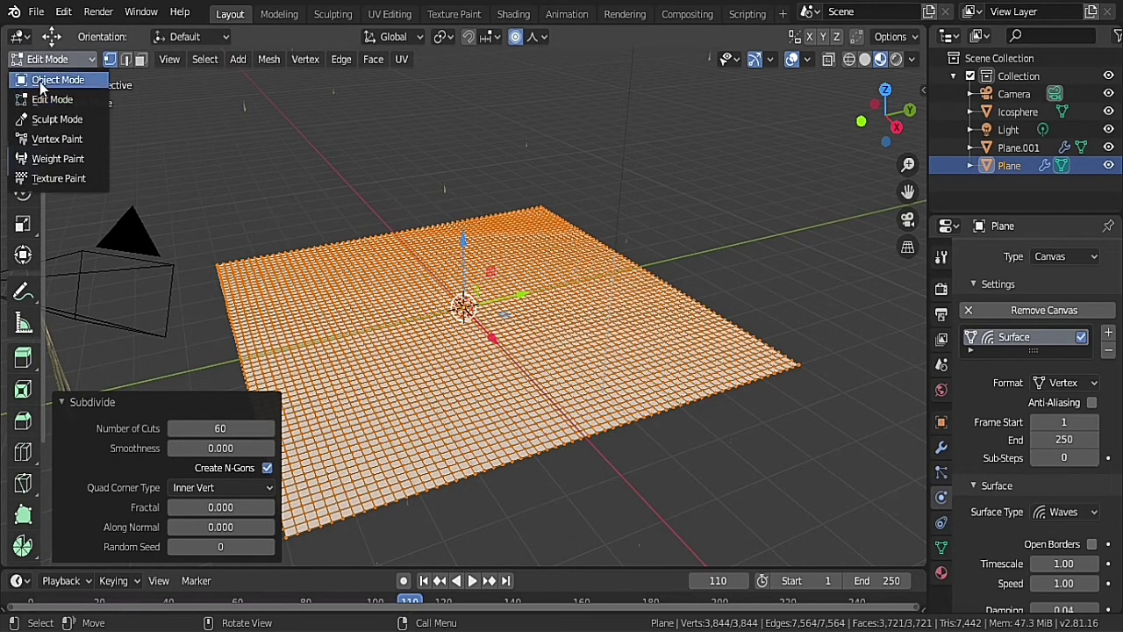
pyautogui.click(42, 80)
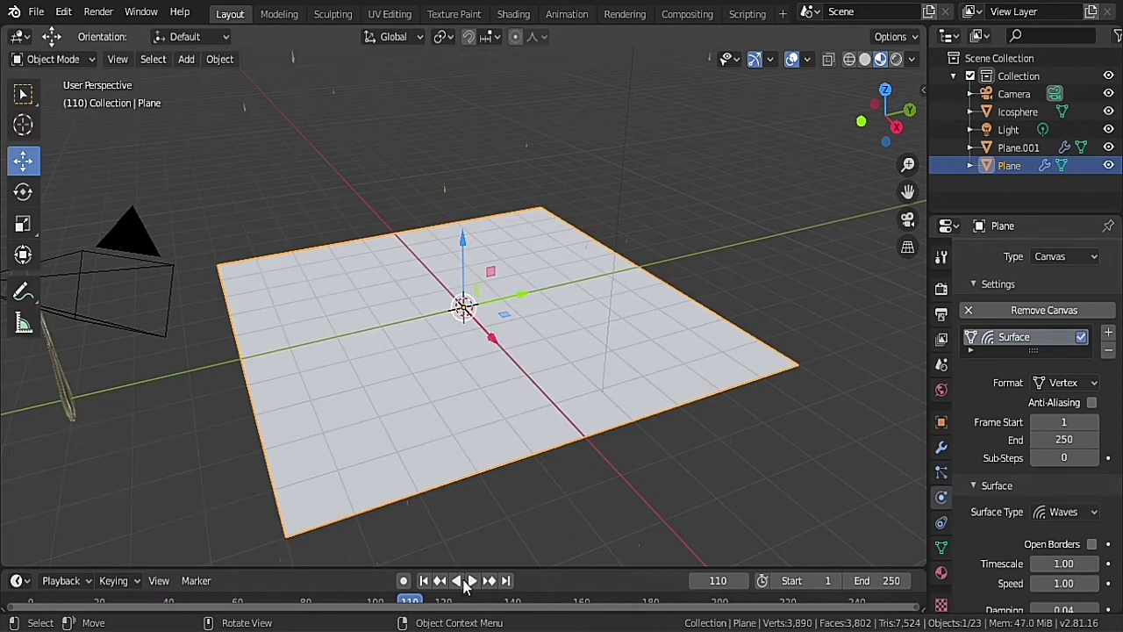
# - Play the animation to examine the waves on the subdivided ground plane up close, and stop it
pyautogui.click(467, 583)
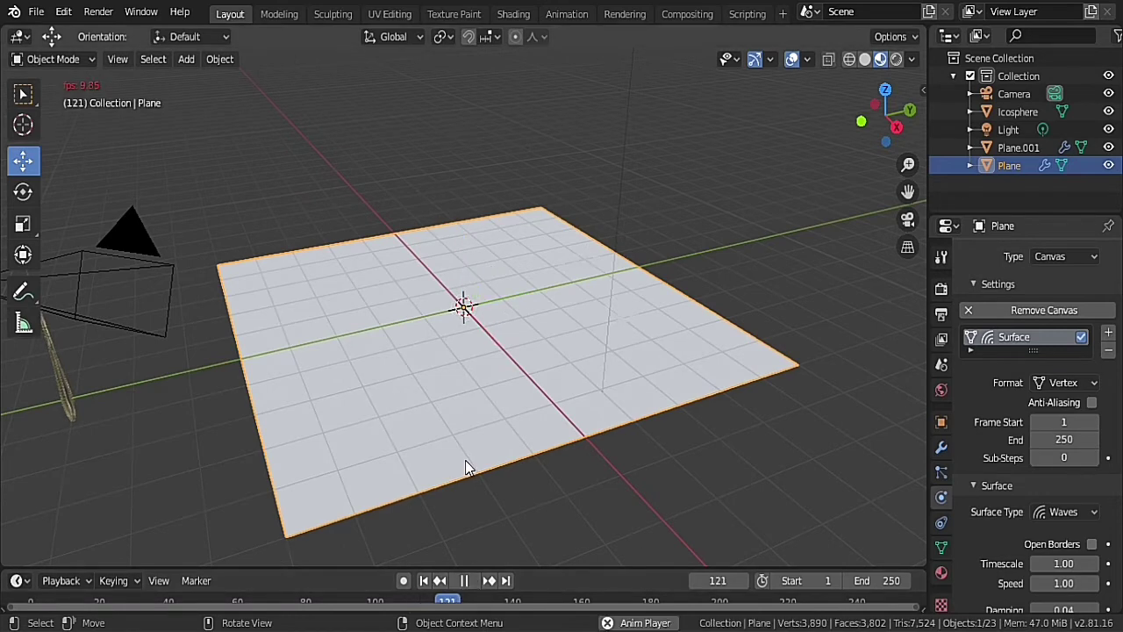
pyautogui.scroll(5, 498, 439)
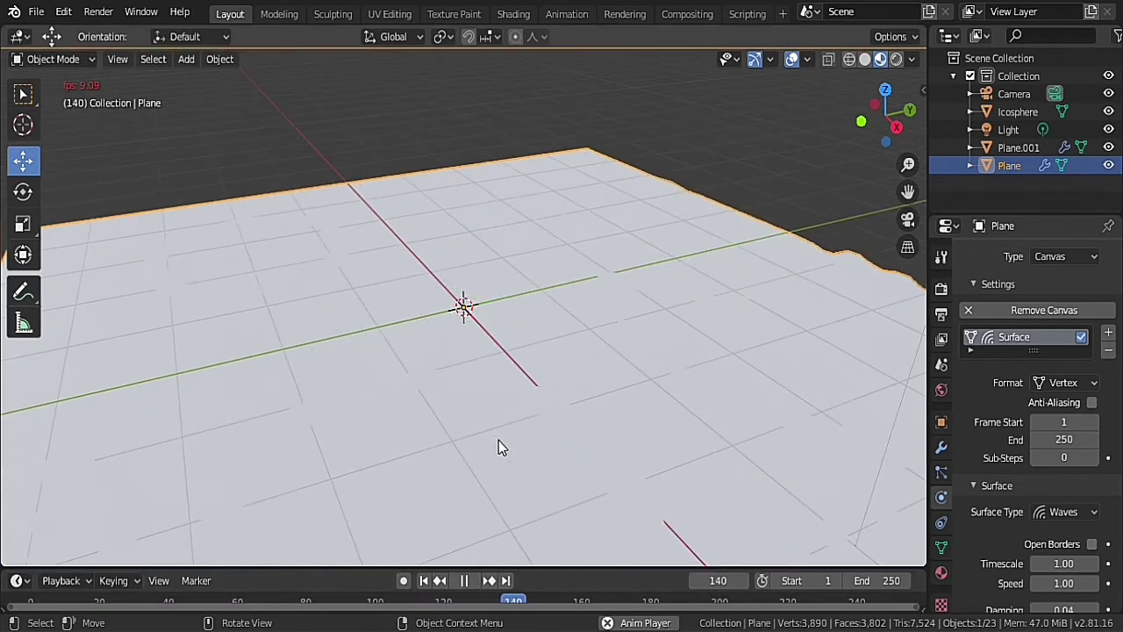
pyautogui.scroll(-2, 498, 446)
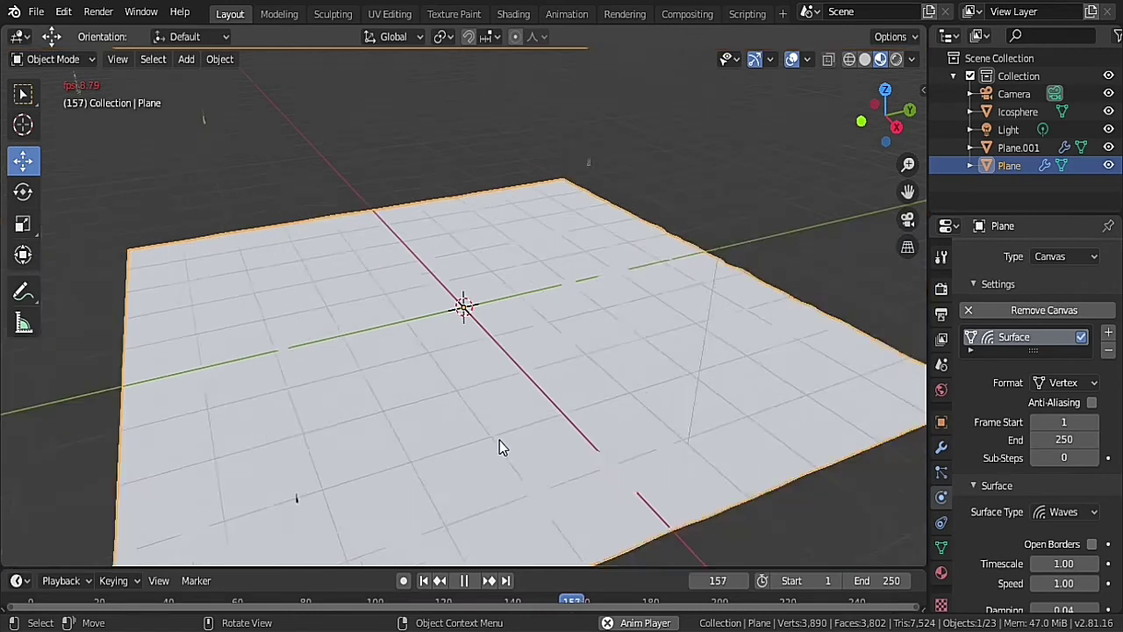
pyautogui.scroll(-2, 500, 448)
pyautogui.click(466, 580)
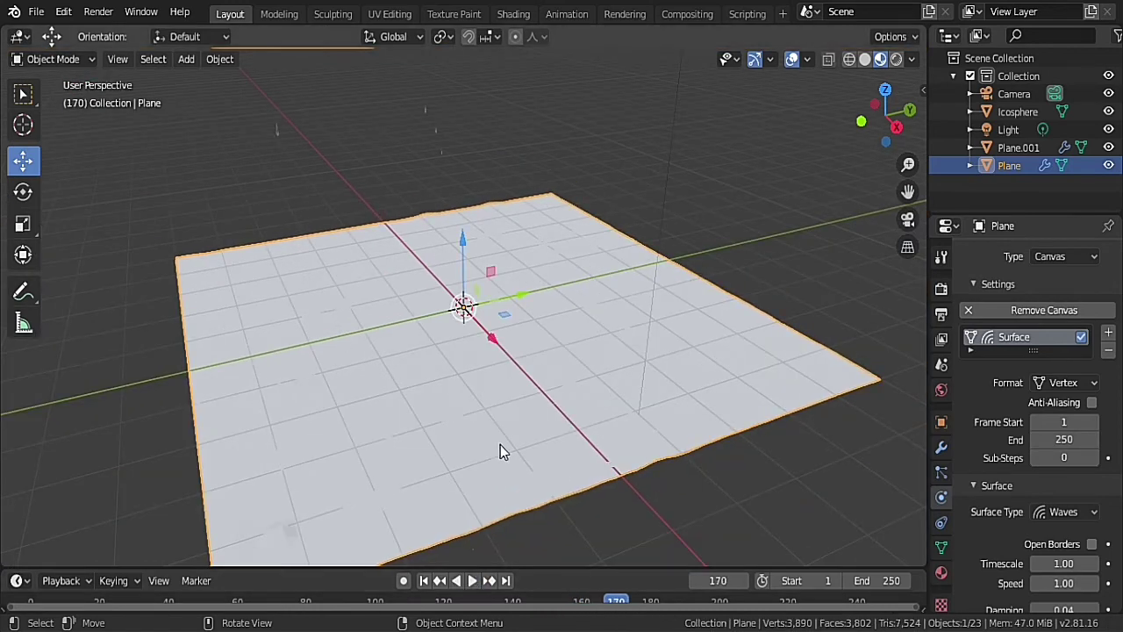
# - Raise the ground plane about 0.455 m along Z, replay the animation and go back to frame 0
pyautogui.scroll(-2, 500, 445)
pyautogui.moveTo(462, 244); pyautogui.dragTo(483, 354)
pyautogui.click(473, 581)
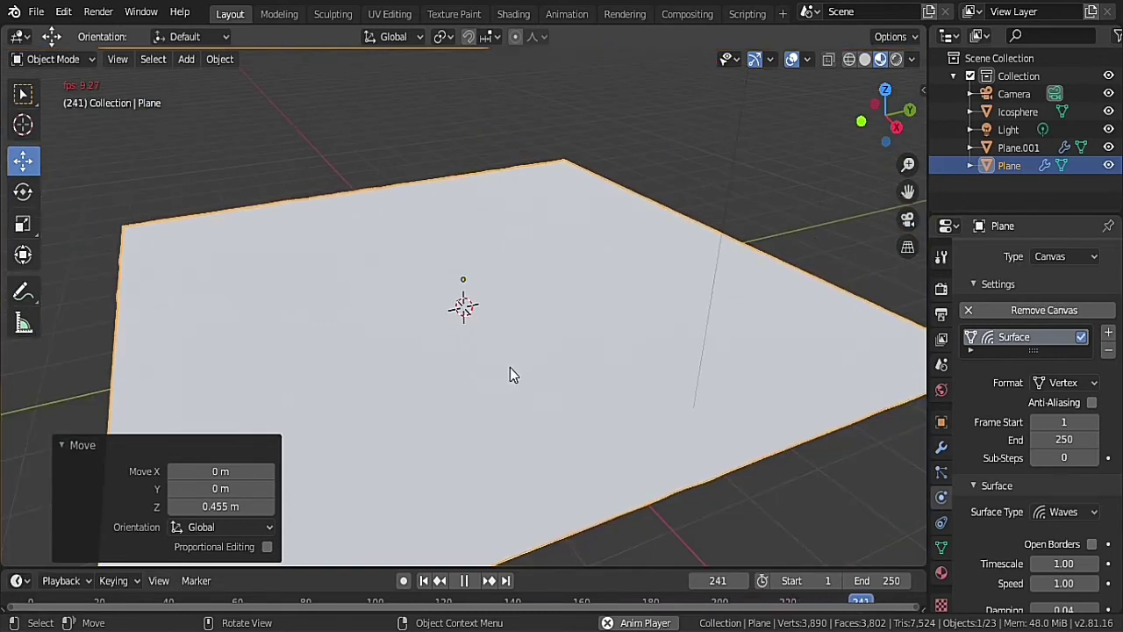
pyautogui.click(468, 582)
pyautogui.click(32, 601)
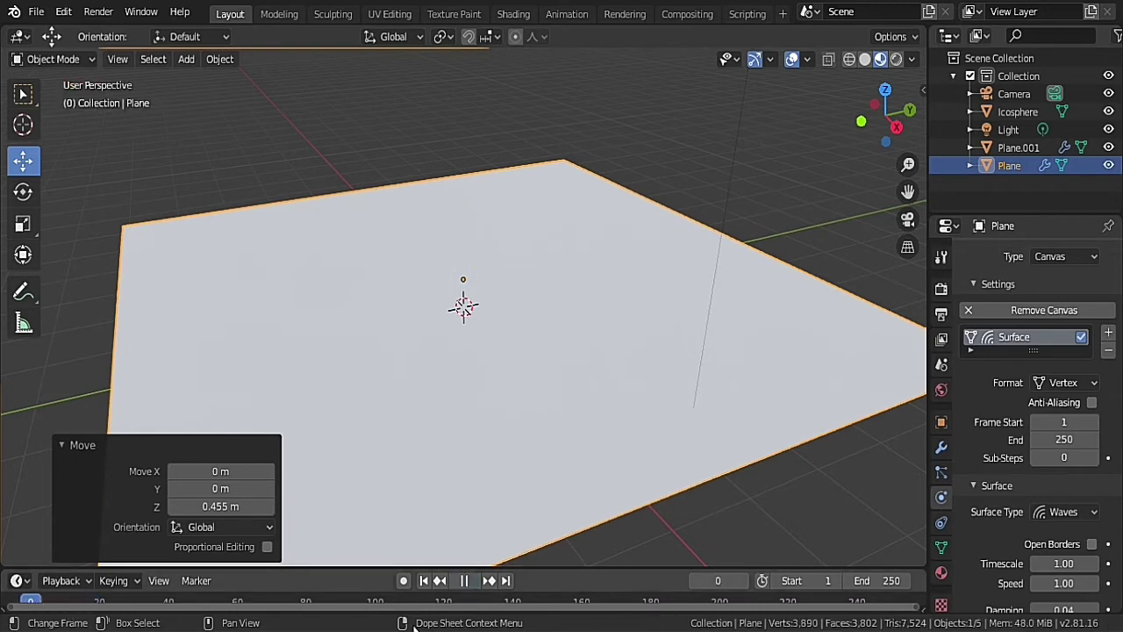
# - Add a new material to the ground plane and set its base color to cyan with hue 0.517 and saturation 0.630
pyautogui.click(940, 573)
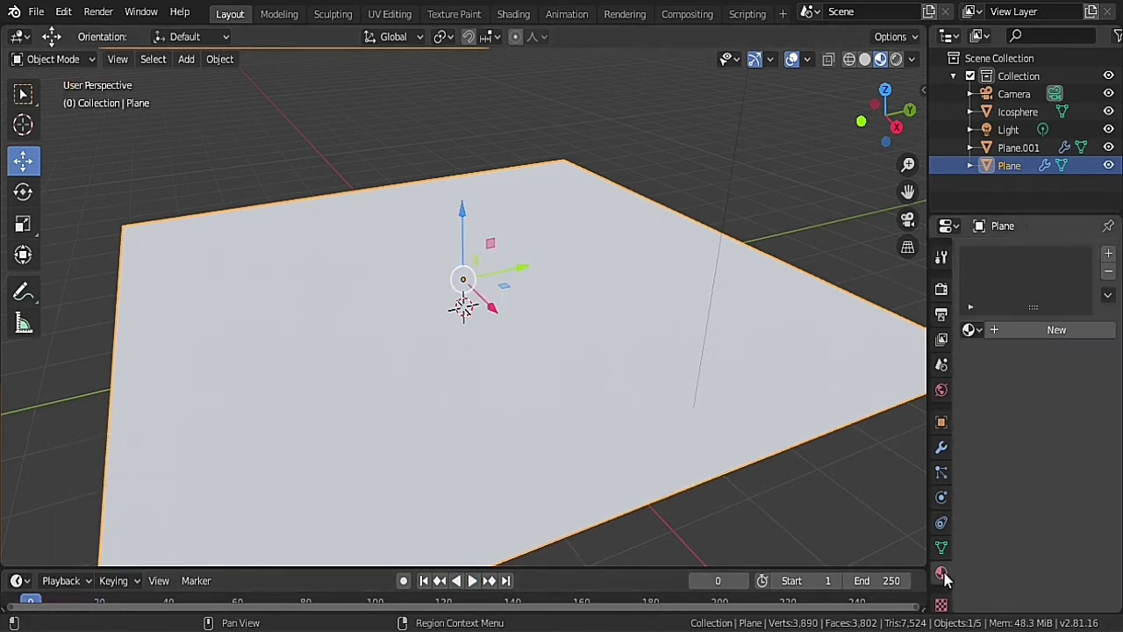
pyautogui.click(1021, 332)
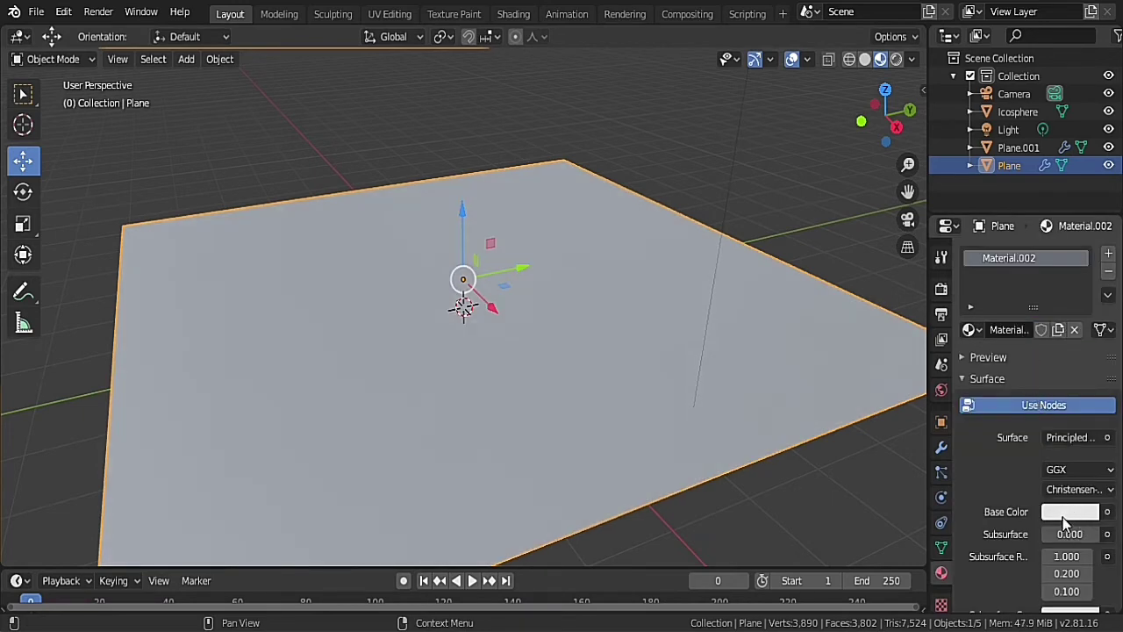
pyautogui.click(1090, 517)
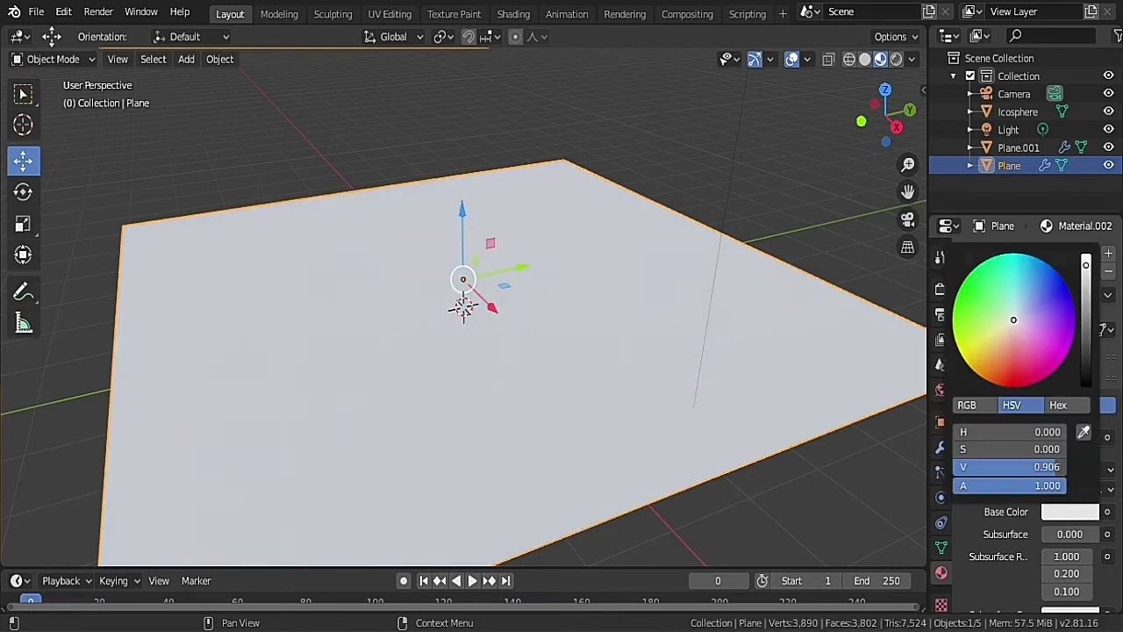
pyautogui.moveTo(1015, 319); pyautogui.dragTo(1020, 289)
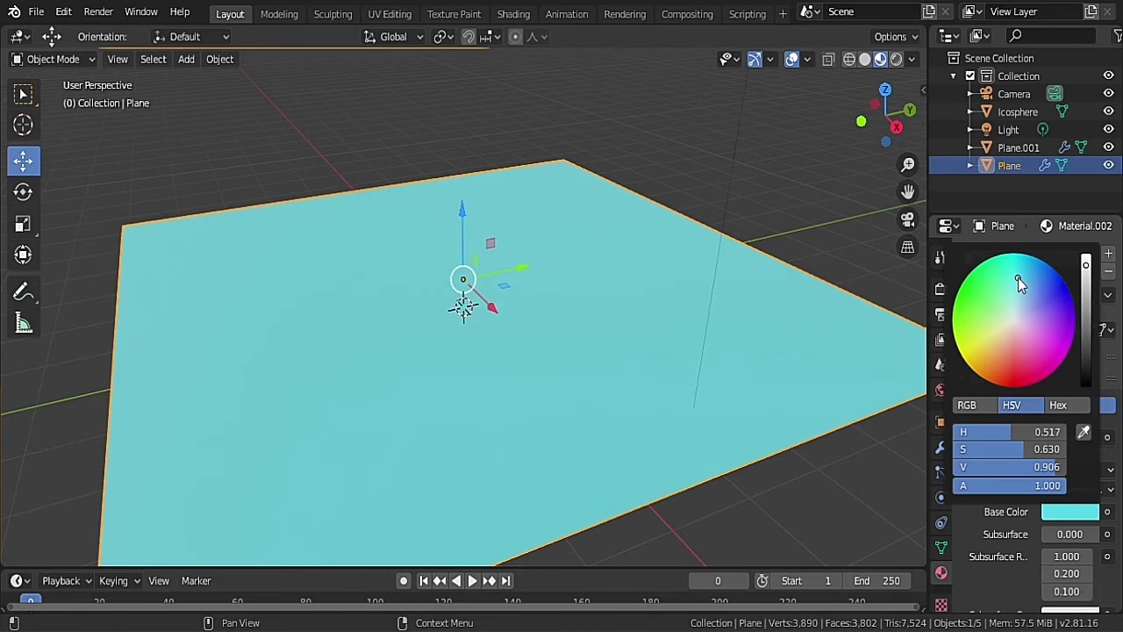
pyautogui.click(875, 520)
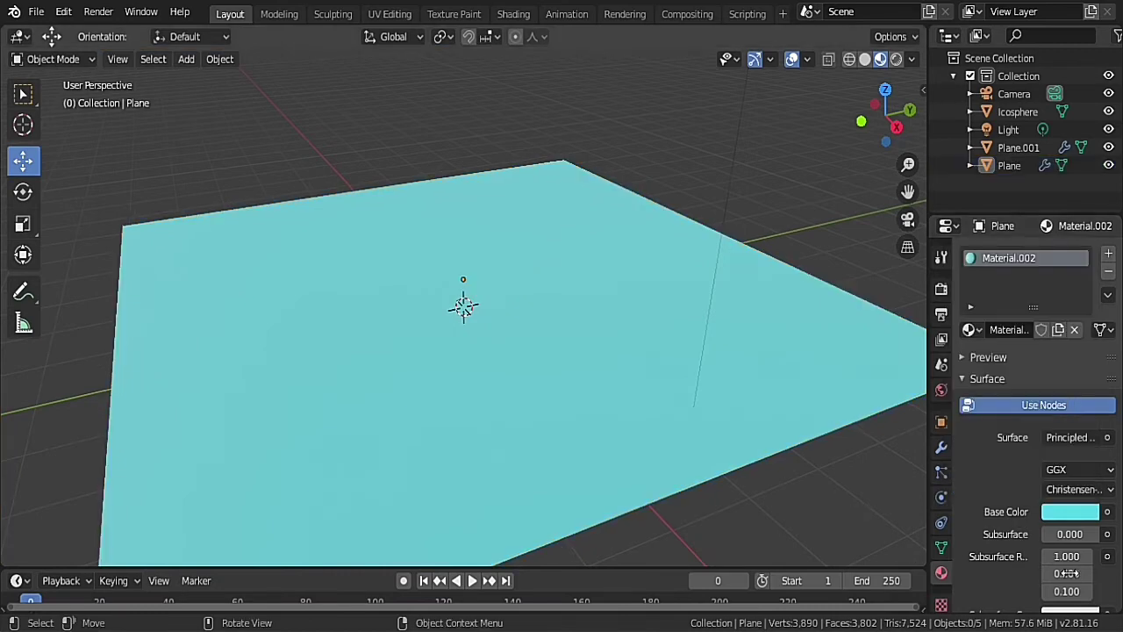
# - Set the ground plane material's Roughness to 0 and darken its base color to a deep teal
pyautogui.scroll(-5, 1056, 566)
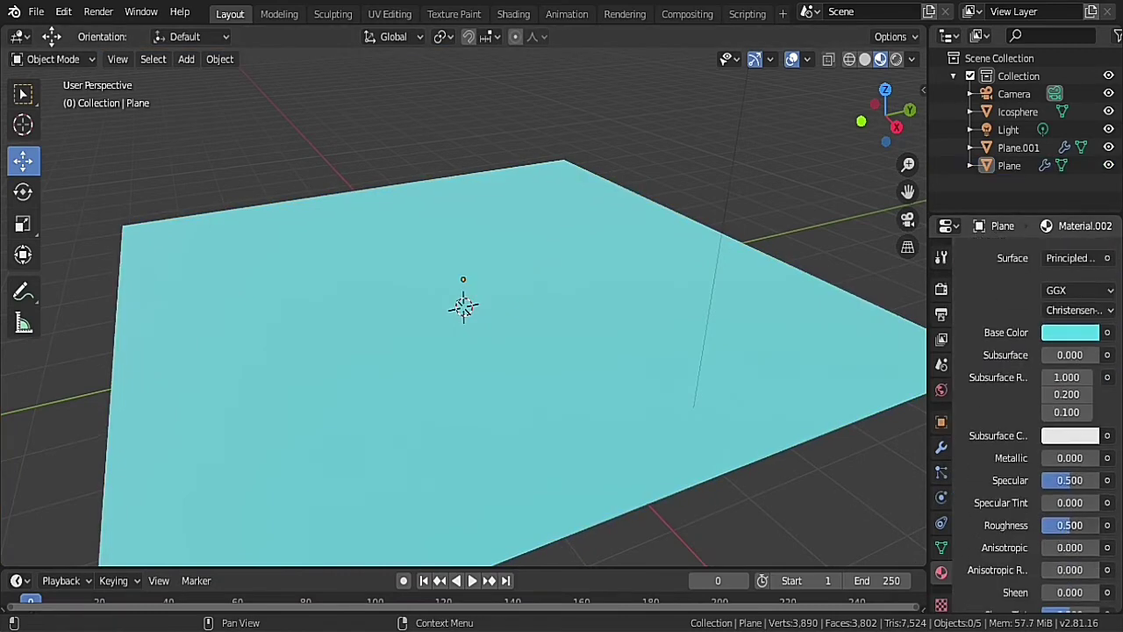
pyautogui.moveTo(1070, 526); pyautogui.dragTo(1040, 526)
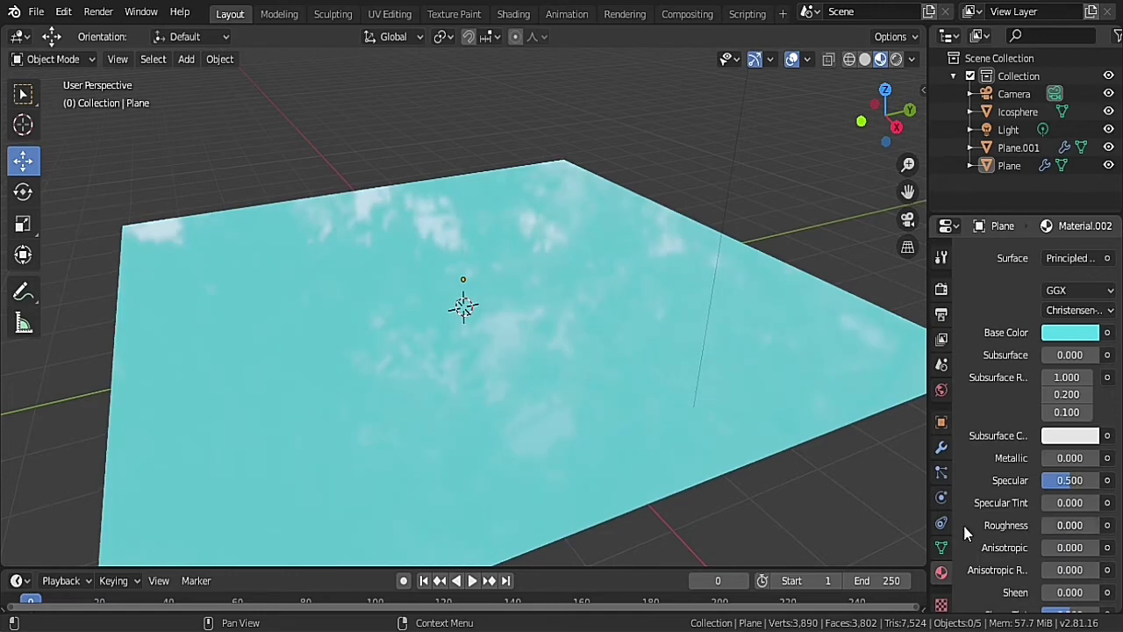
pyautogui.scroll(3, 1060, 432)
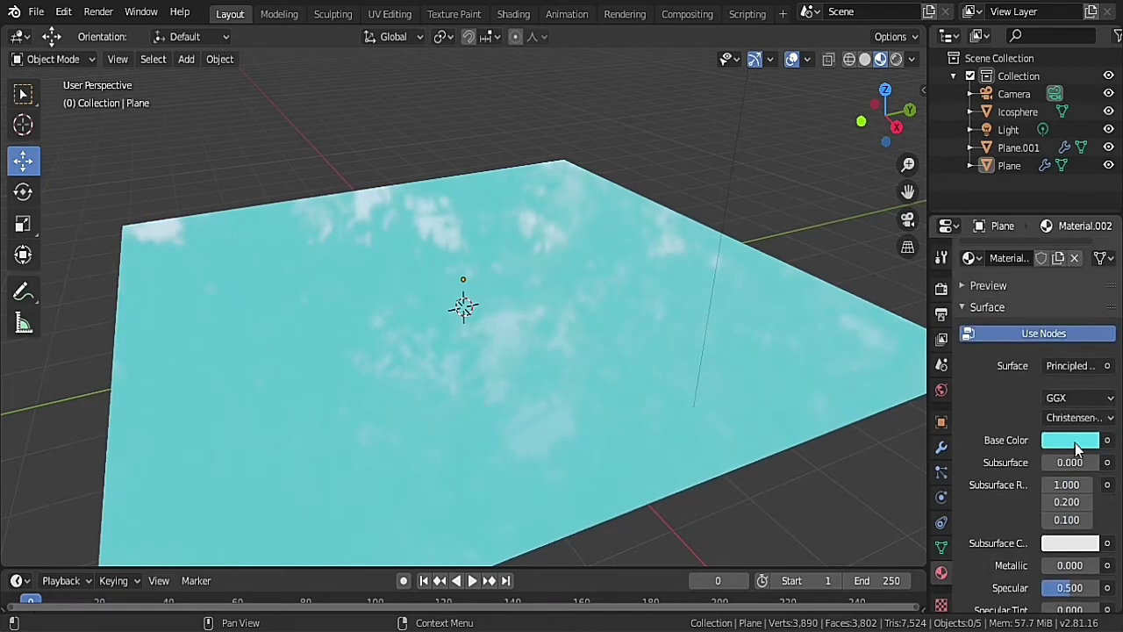
pyautogui.click(1079, 442)
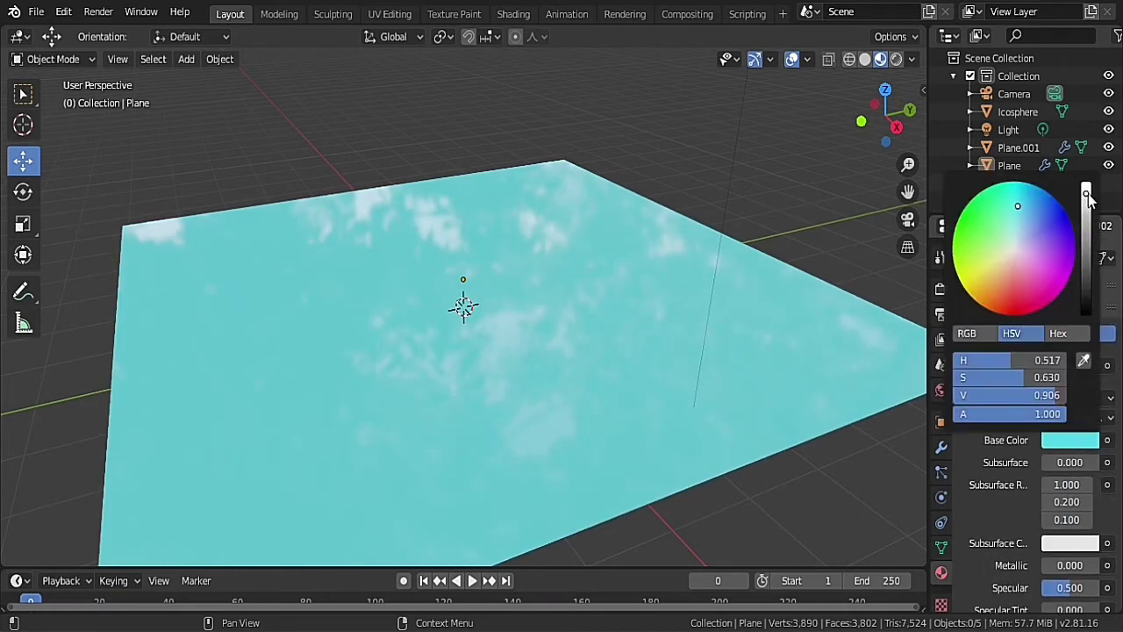
pyautogui.moveTo(1086, 193); pyautogui.dragTo(1087, 243)
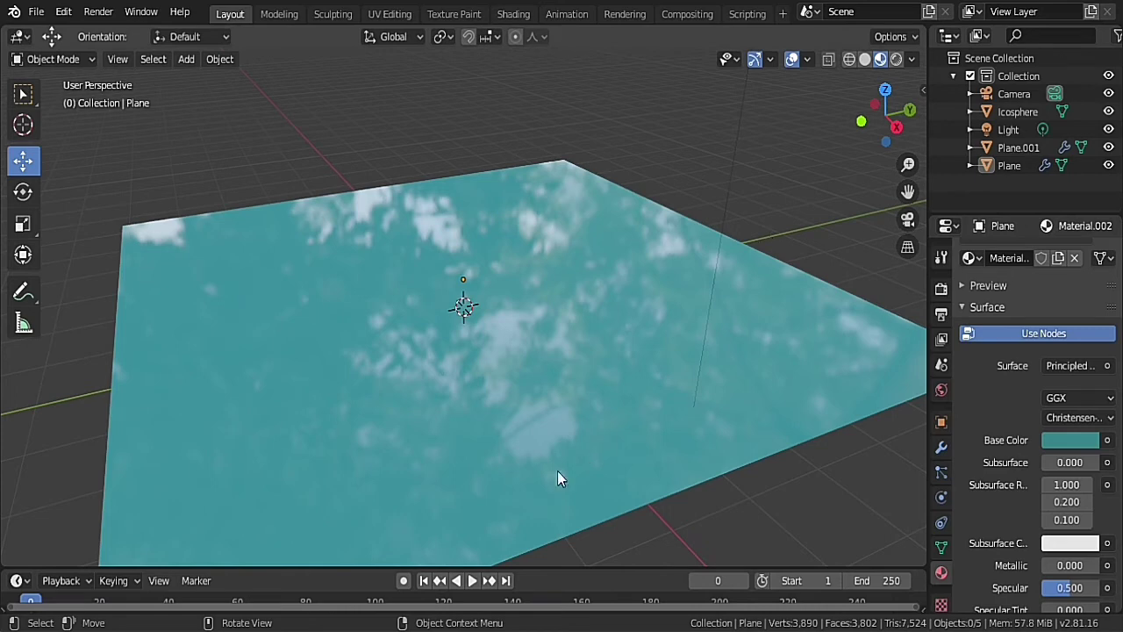
# - Play the animation to examine the waves and reflections on the teal water surface, and stop it
pyautogui.click(476, 585)
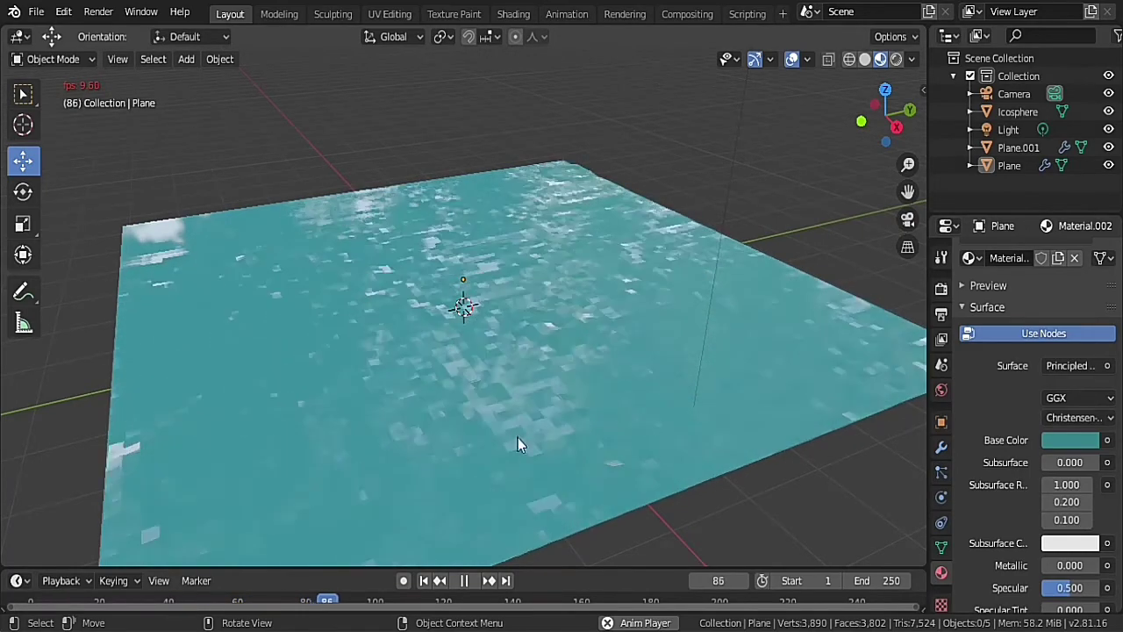
pyautogui.click(468, 580)
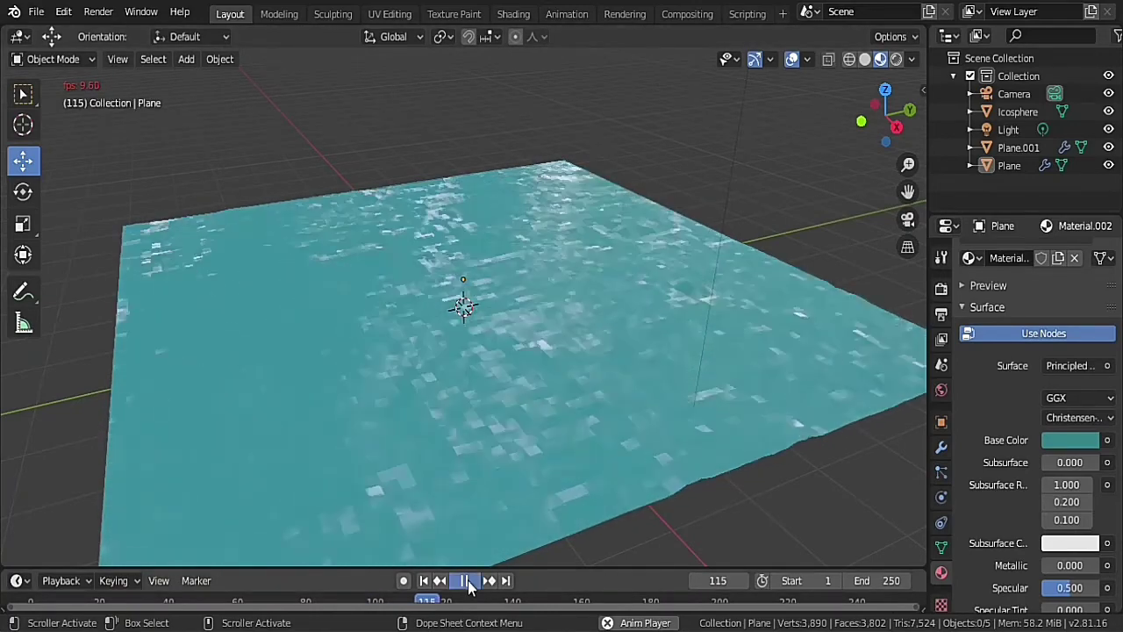
# - Apply smooth shading to the teal water plane and play the animation to inspect the ripples up close
pyautogui.click(394, 358)
pyautogui.rightClick(394, 354)
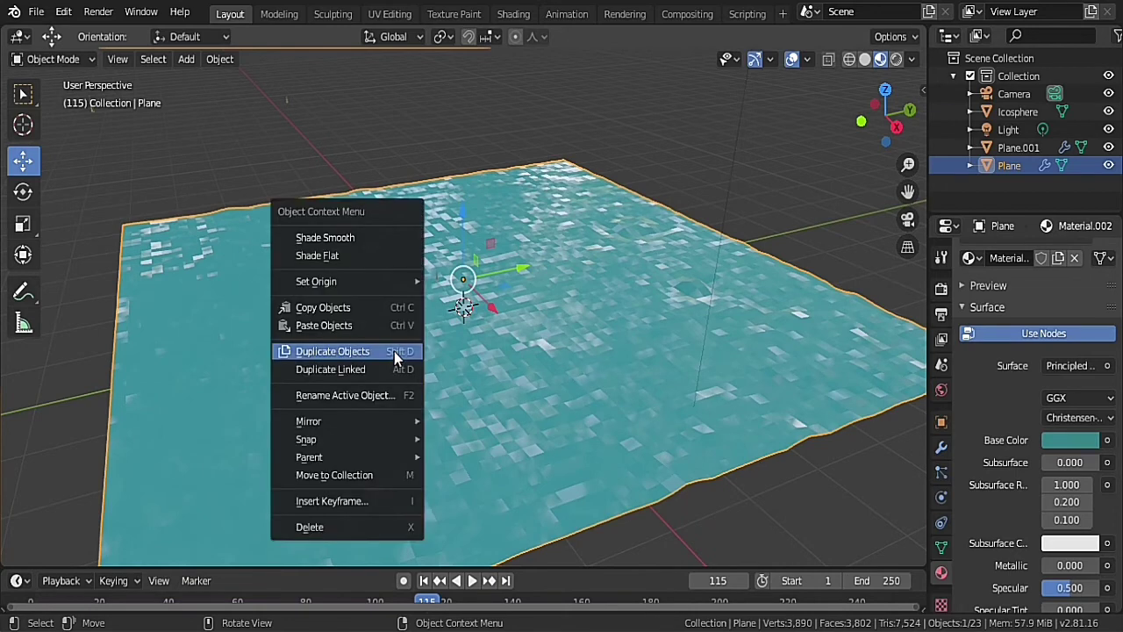
pyautogui.click(373, 238)
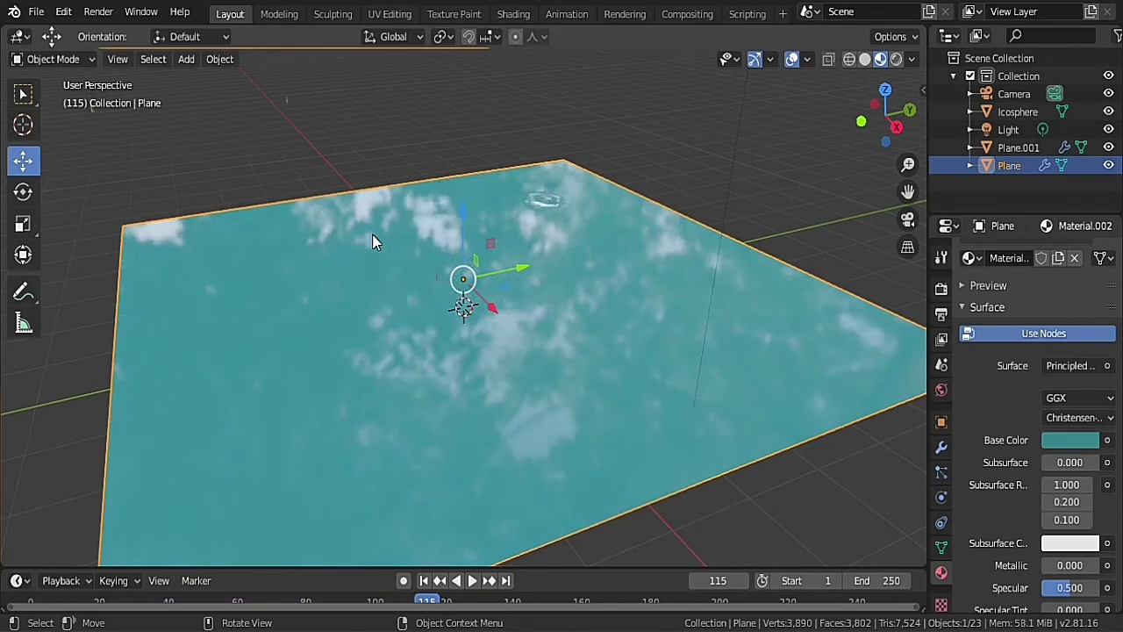
pyautogui.click(474, 580)
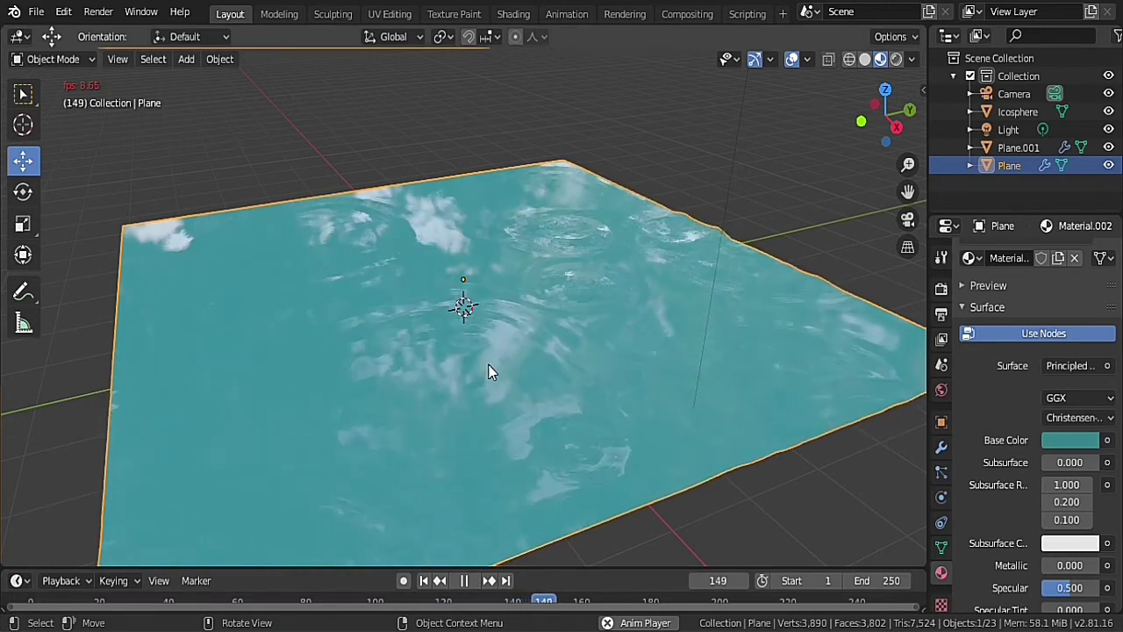
pyautogui.scroll(8, 489, 371)
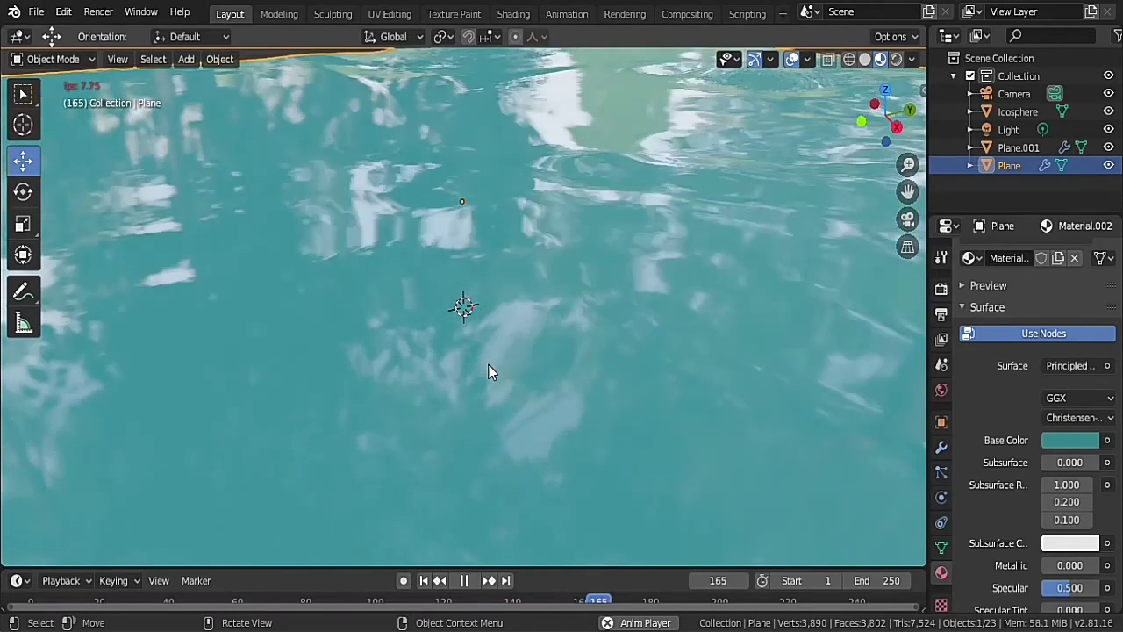
pyautogui.scroll(-7, 489, 371)
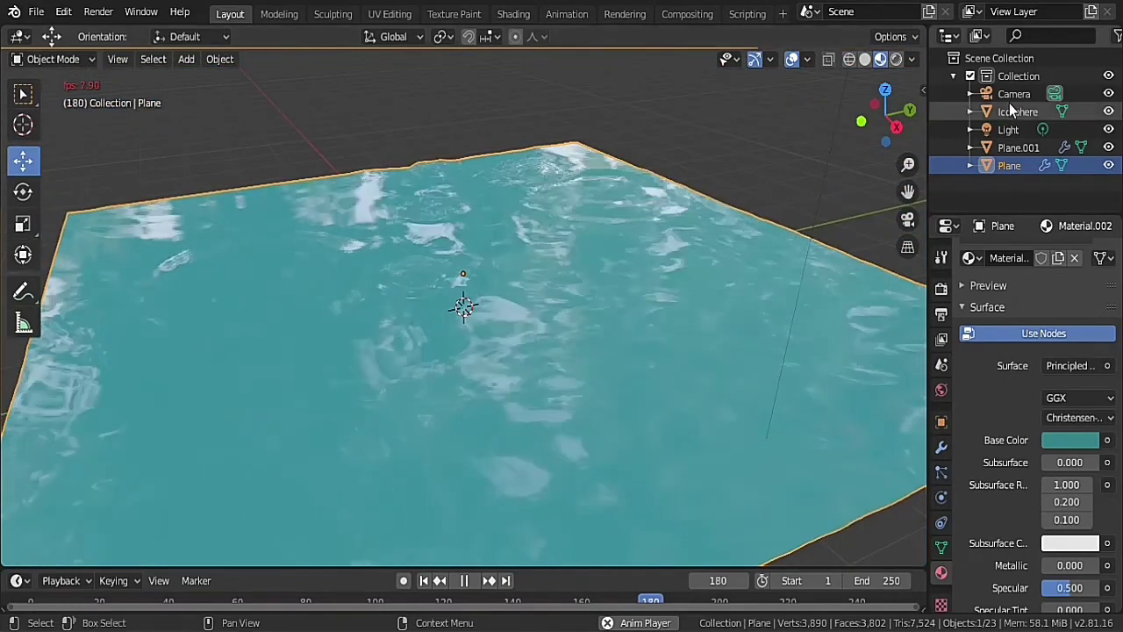
# - Add a camera, stop playback and move the camera about 1.62 m up along Z and 3.34 m along X
pyautogui.click(189, 61)
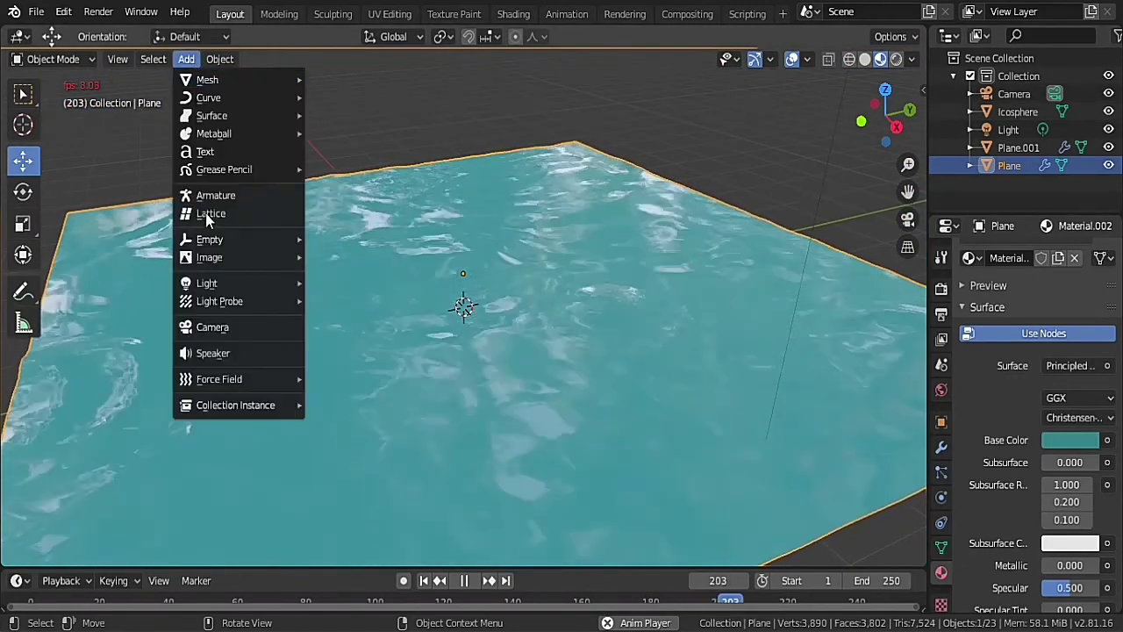
pyautogui.click(212, 328)
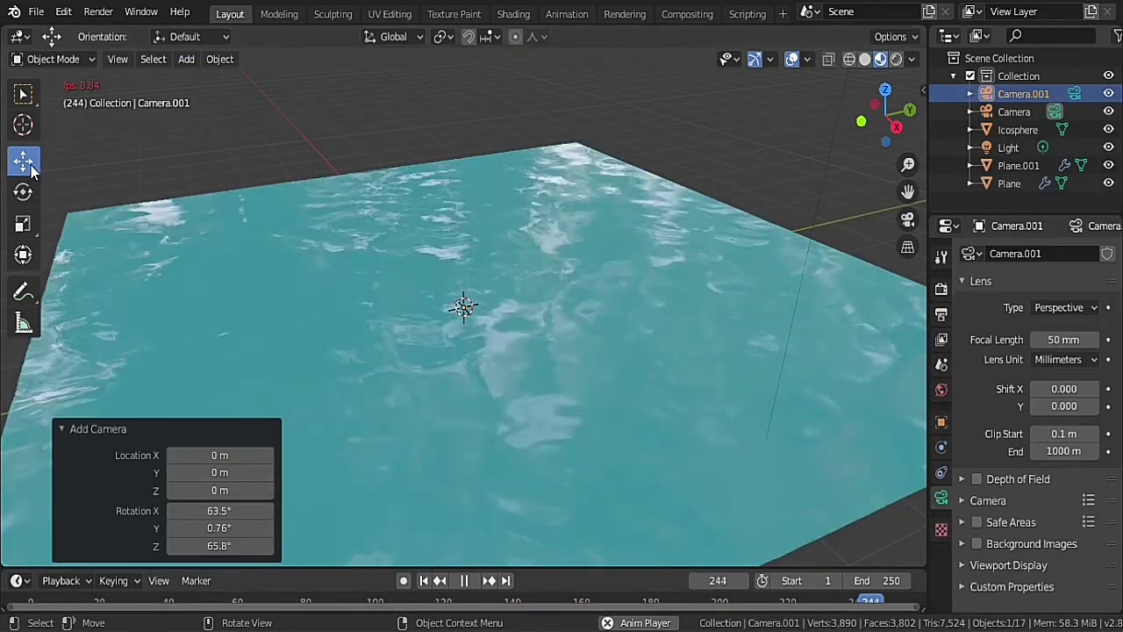
pyautogui.press('space')
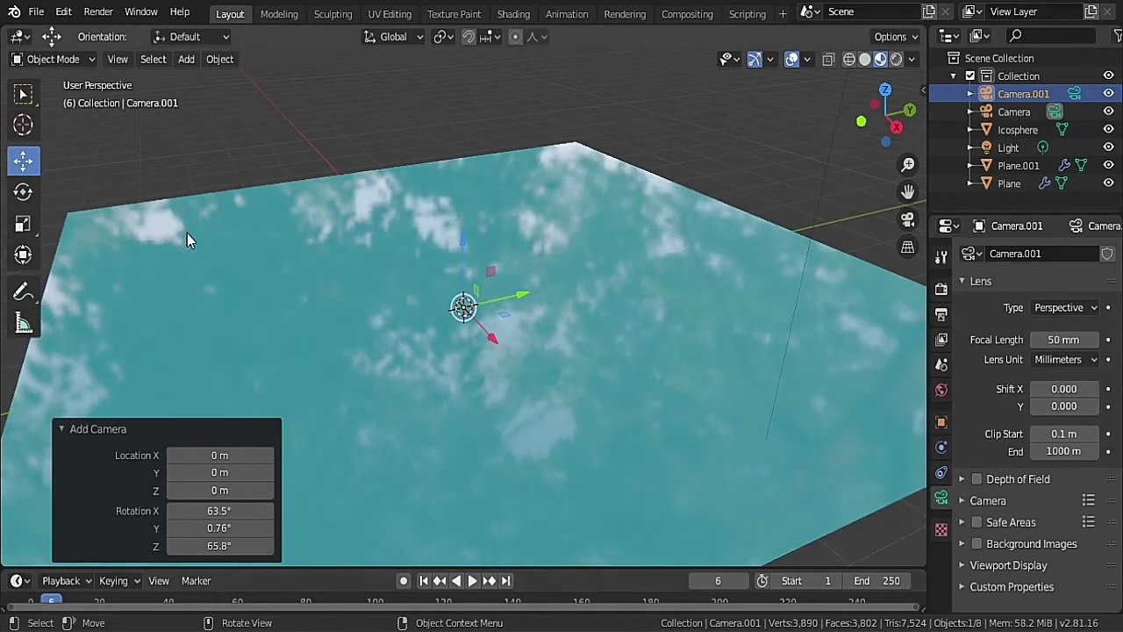
pyautogui.moveTo(459, 252); pyautogui.dragTo(490, 115)
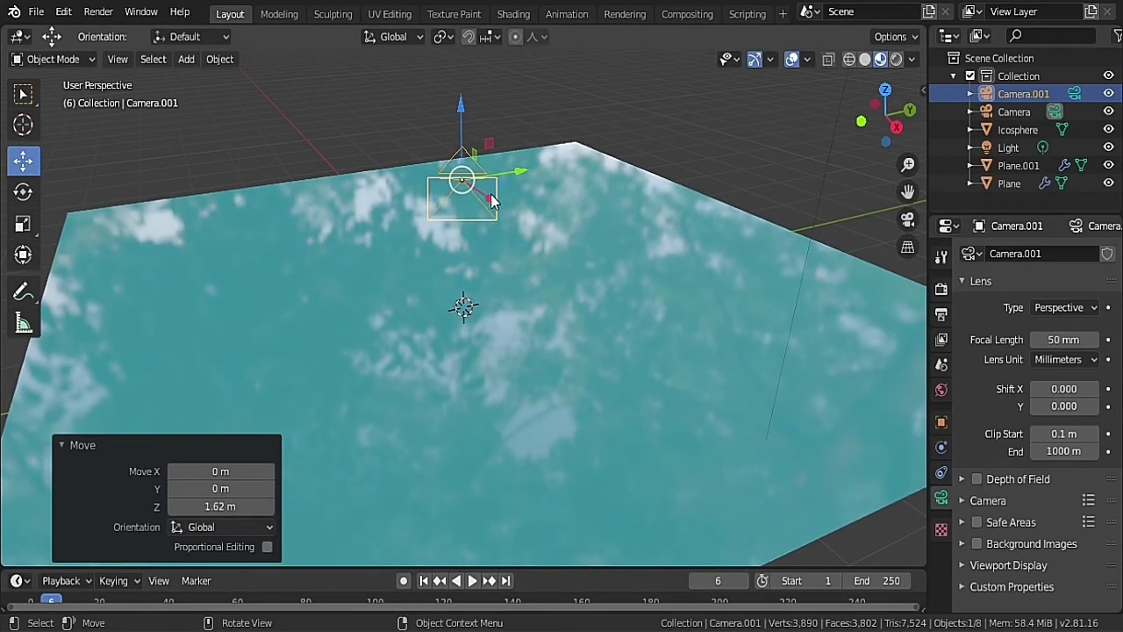
pyautogui.moveTo(492, 201); pyautogui.dragTo(632, 361)
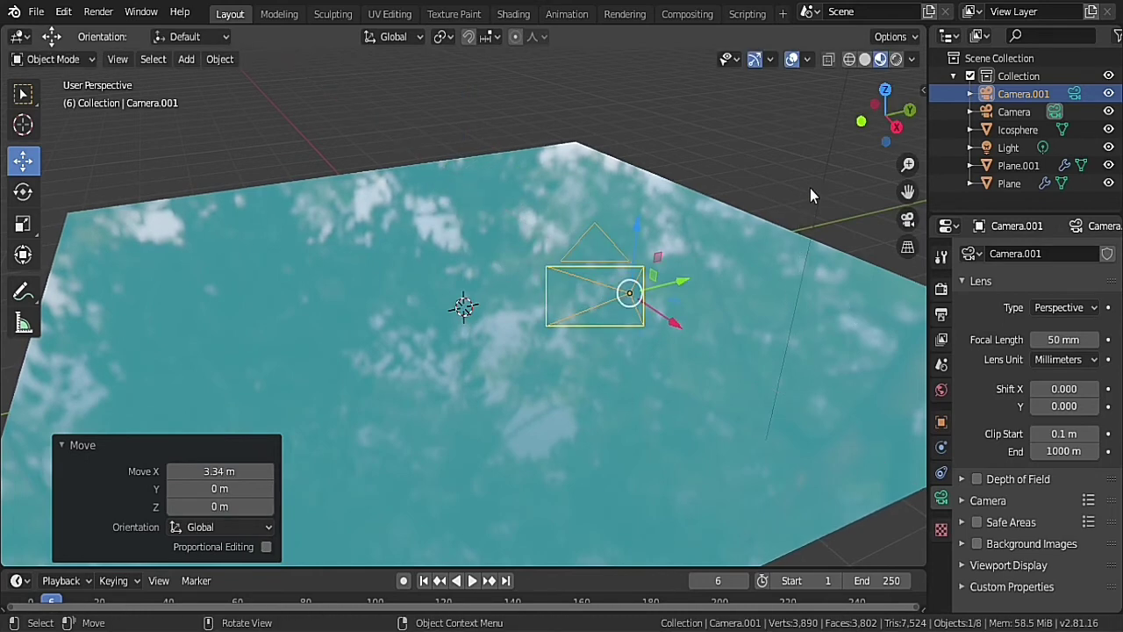
pyautogui.click(810, 188)
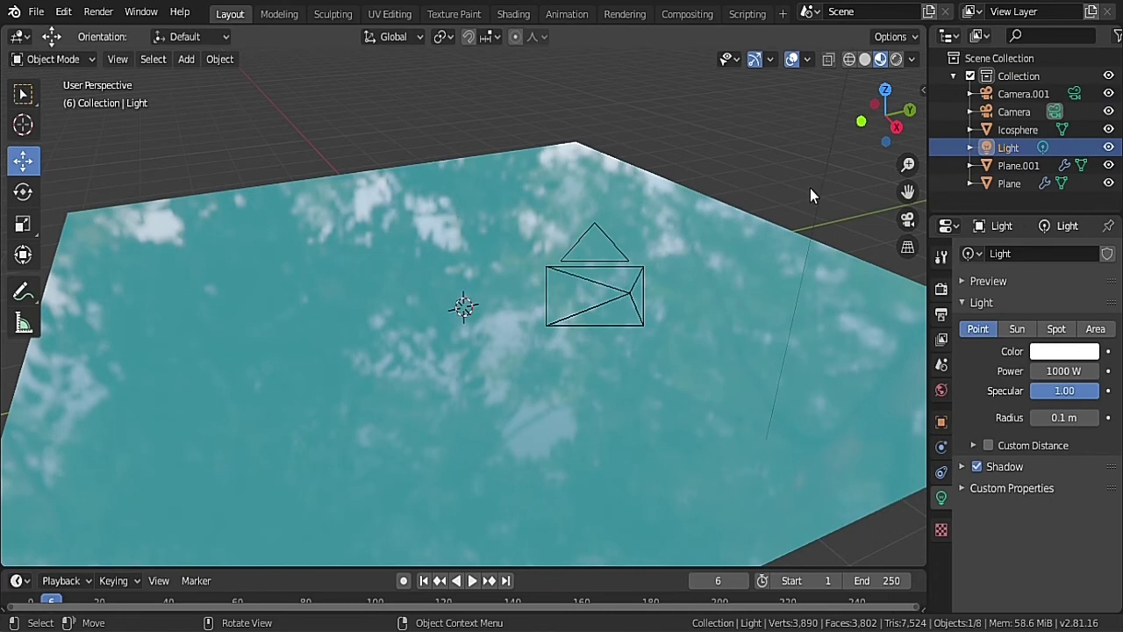
pyautogui.press('ctrl+KP_0')
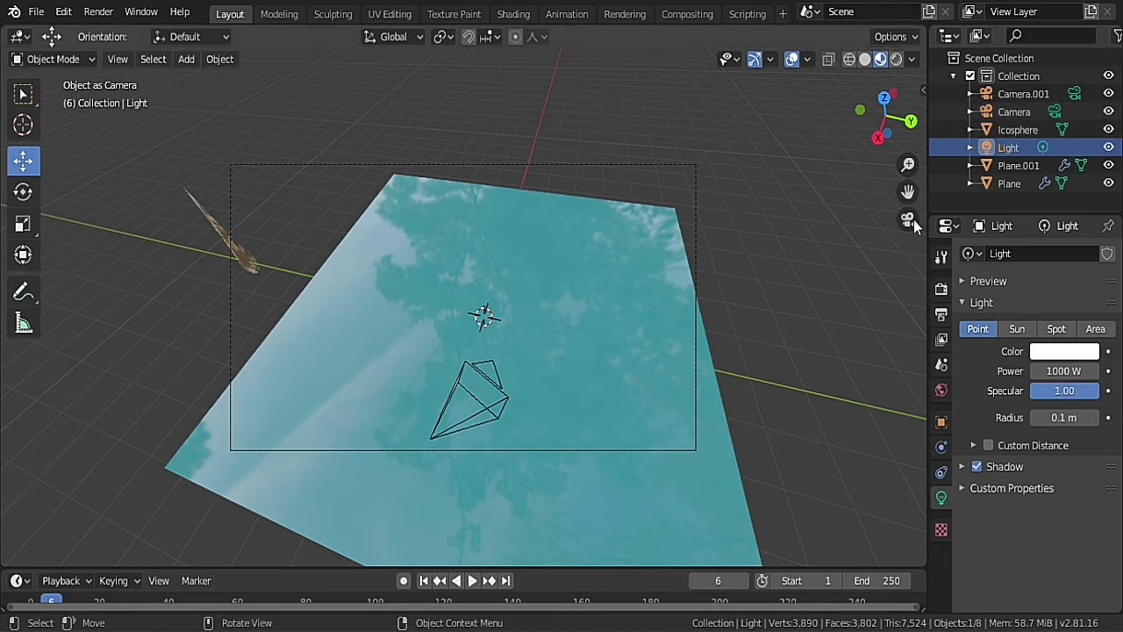
pyautogui.hotkey('alt', 'a')
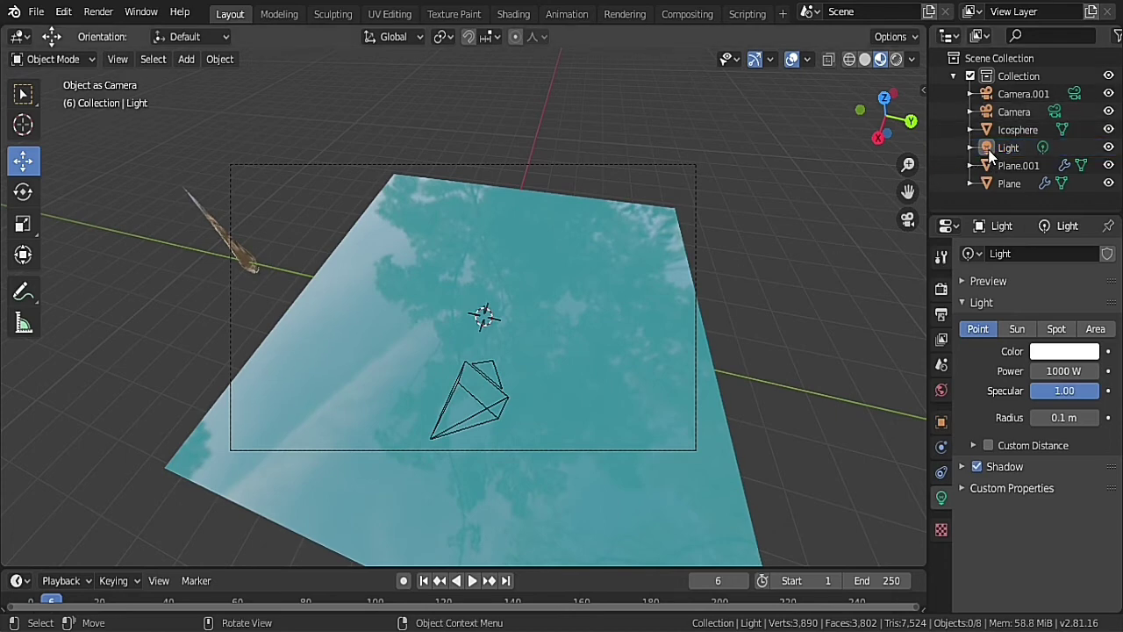
pyautogui.click(635, 351)
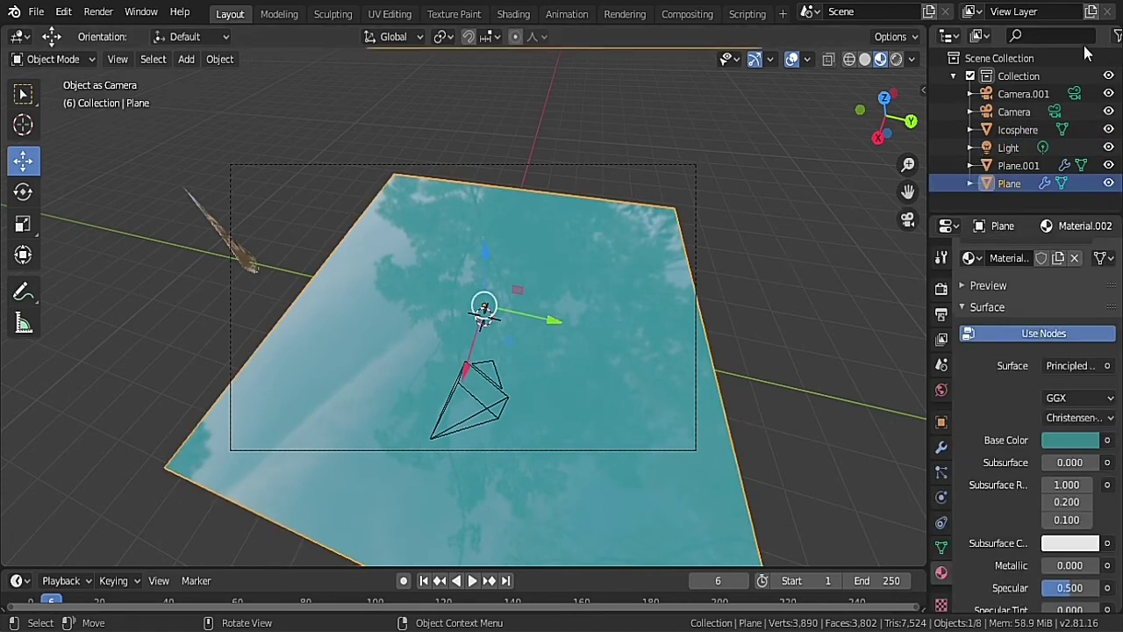
pyautogui.click(1018, 96)
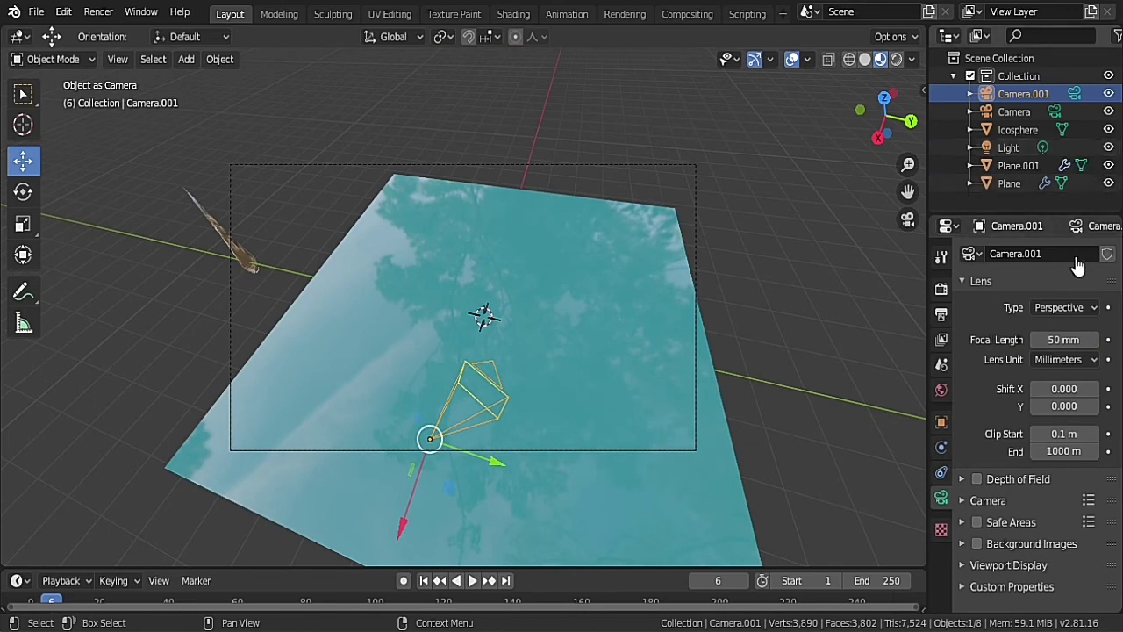
# - Delete the original camera from the scene collection, keeping the newly added one
pyautogui.click(1032, 111)
pyautogui.rightClick(1032, 111)
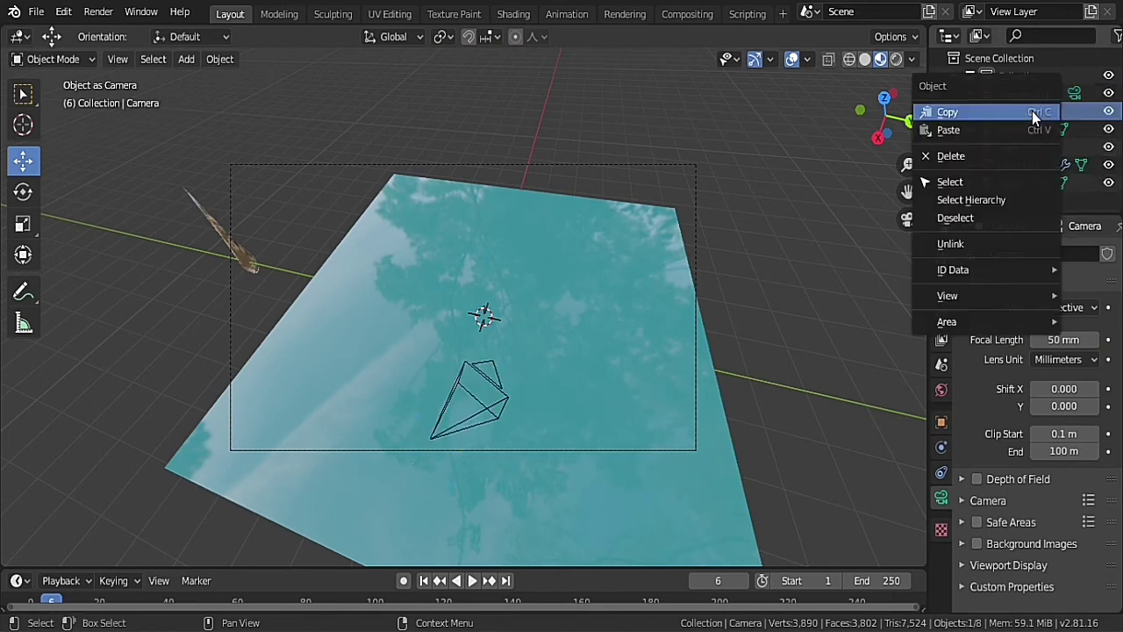
pyautogui.click(1003, 156)
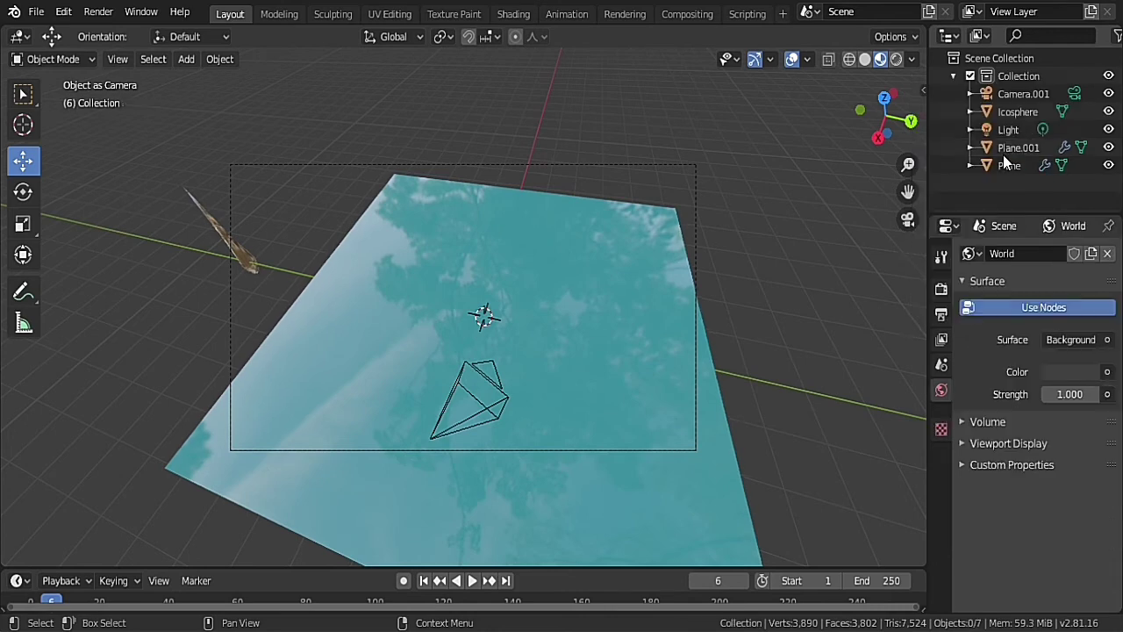
# - Make the remaining camera the active scene camera, look through it and start playing the animation
pyautogui.click(1025, 92)
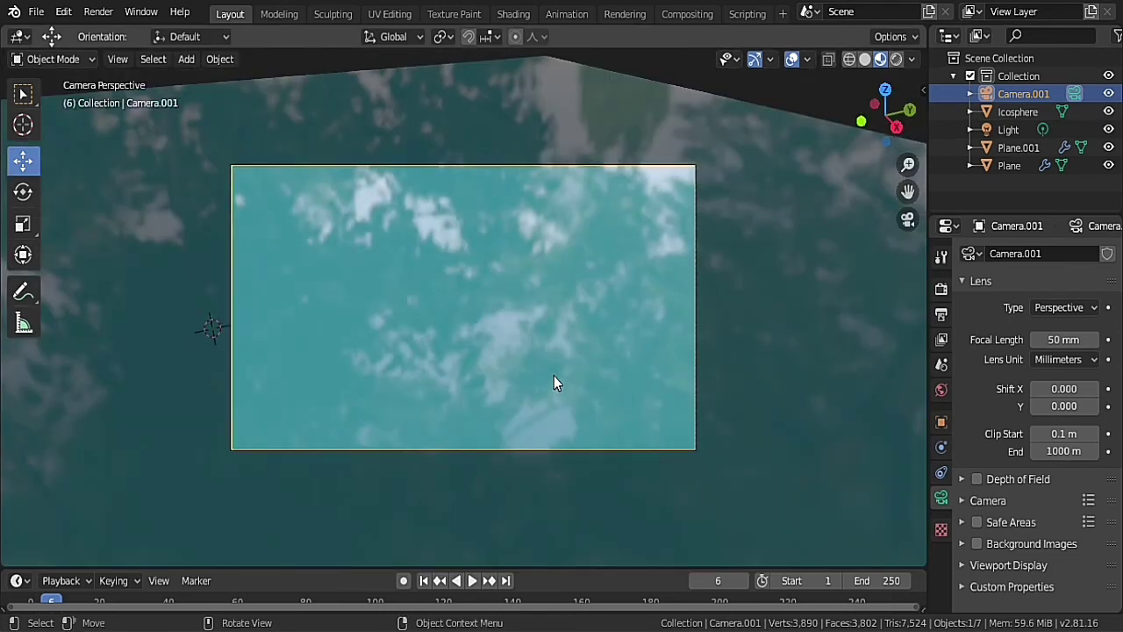
pyautogui.click(475, 583)
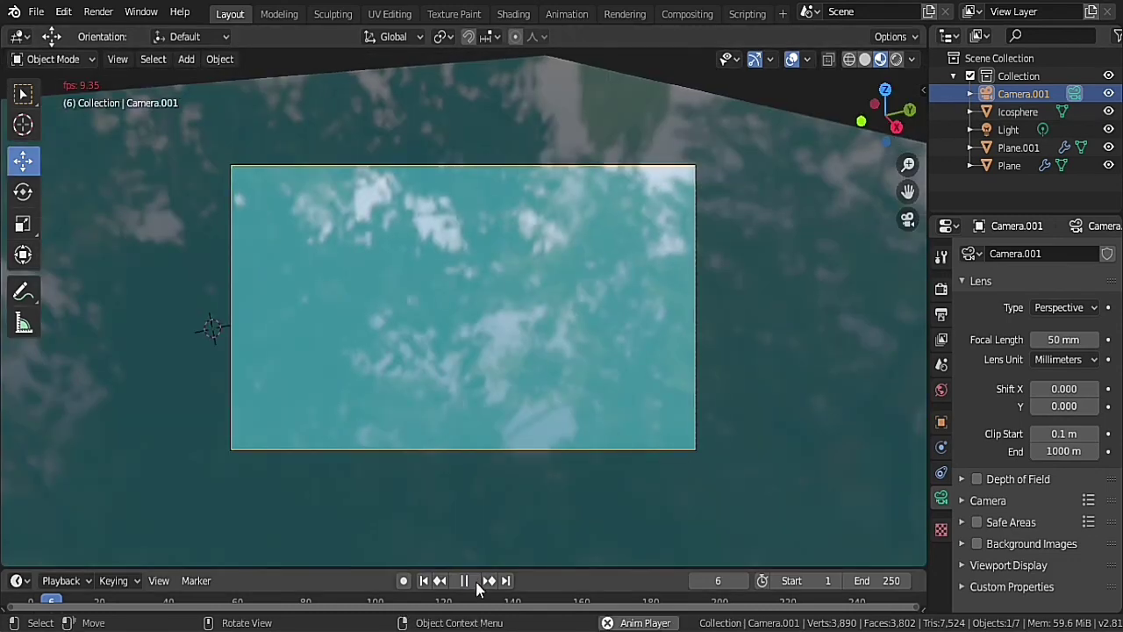